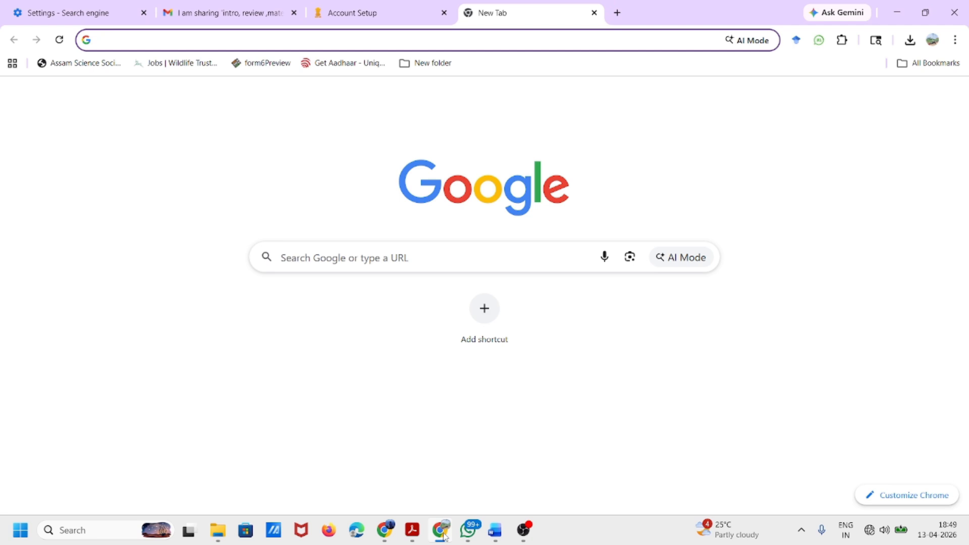
Search Google for 'darpan hs 1st year' from the address bar
{"action": "type", "text": "darpan "}
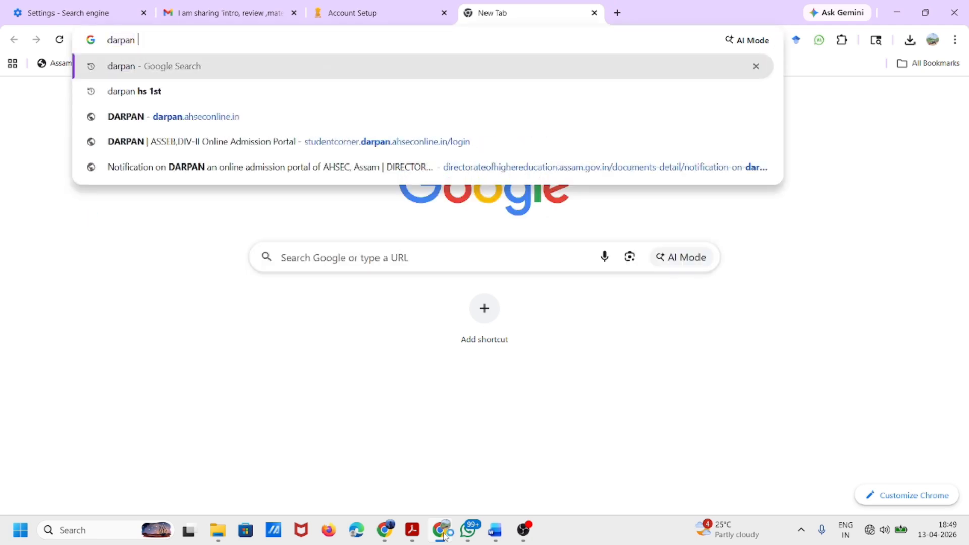
{"action": "type", "text": "hs 1st ye"}
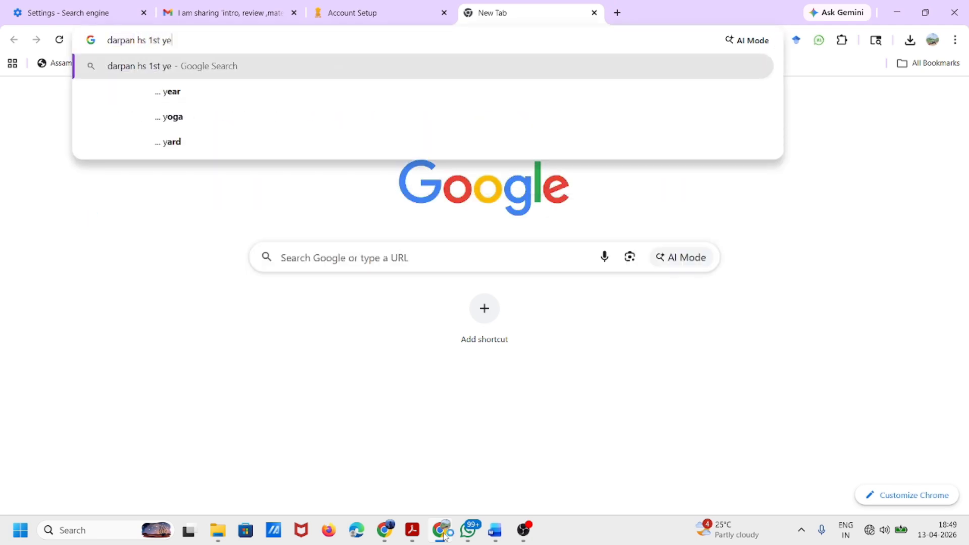
{"action": "type", "text": "ar"}
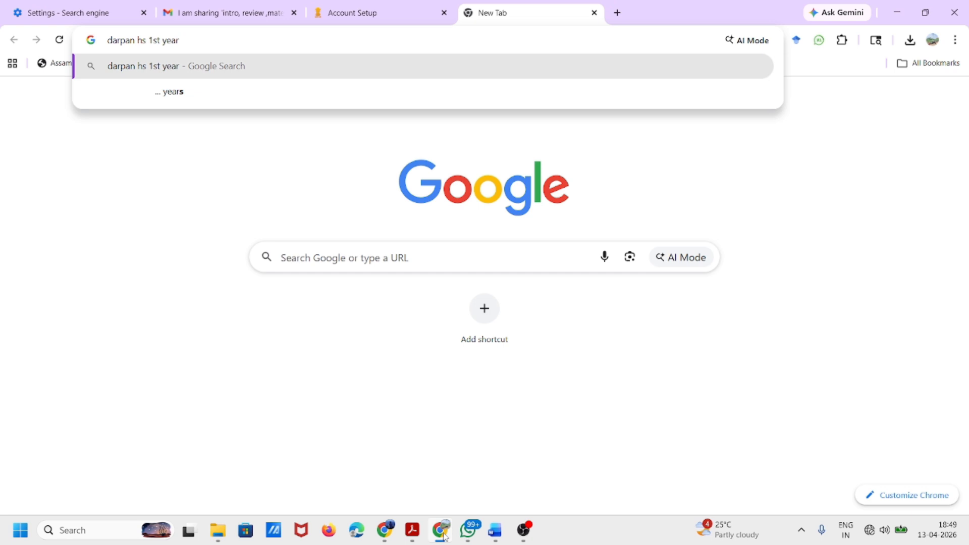
{"action": "key", "text": "Return"}
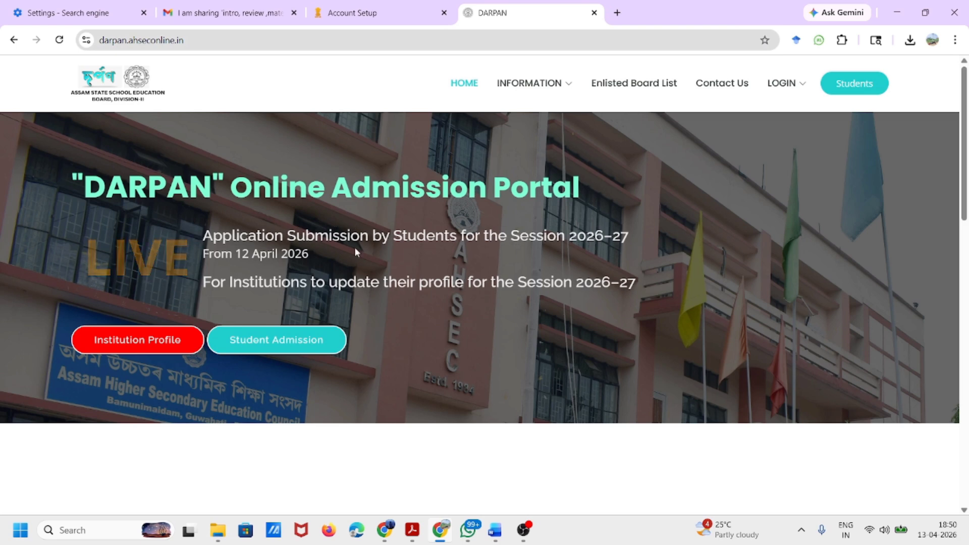
{"action": "left_click_drag", "start_coordinate": [966, 162], "coordinate": [966, 169]}
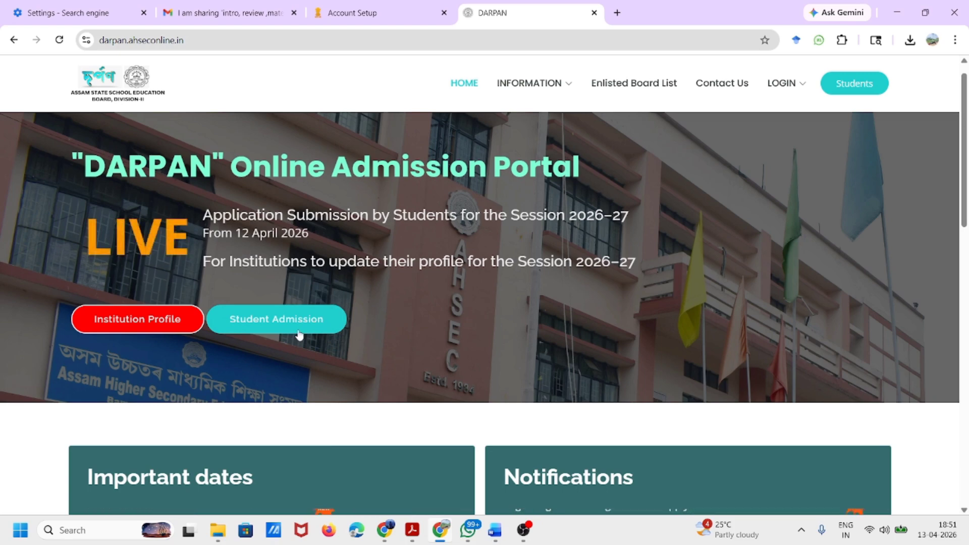
{"action": "left_click_drag", "start_coordinate": [966, 186], "coordinate": [968, 239]}
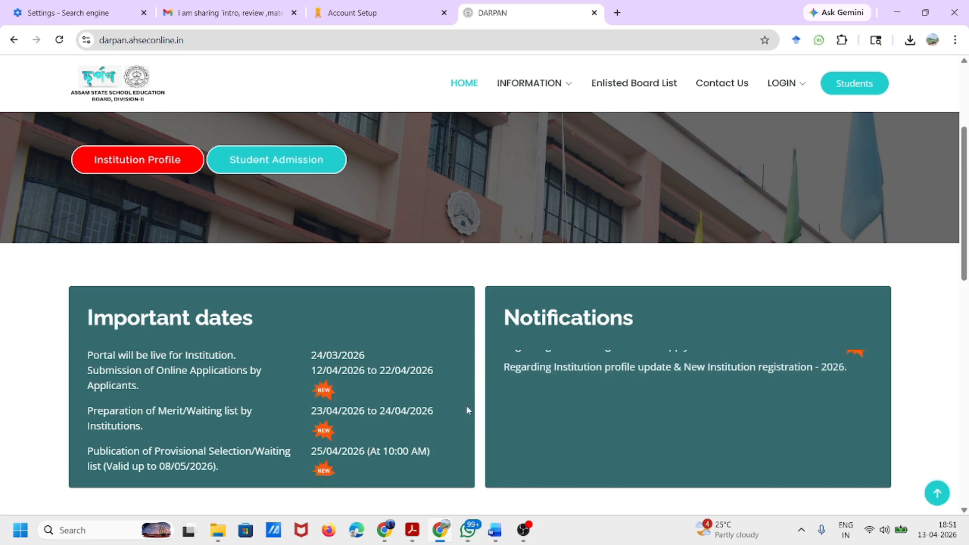
{"action": "scroll", "coordinate": [960, 220], "scroll_direction": "up", "scroll_amount": 1}
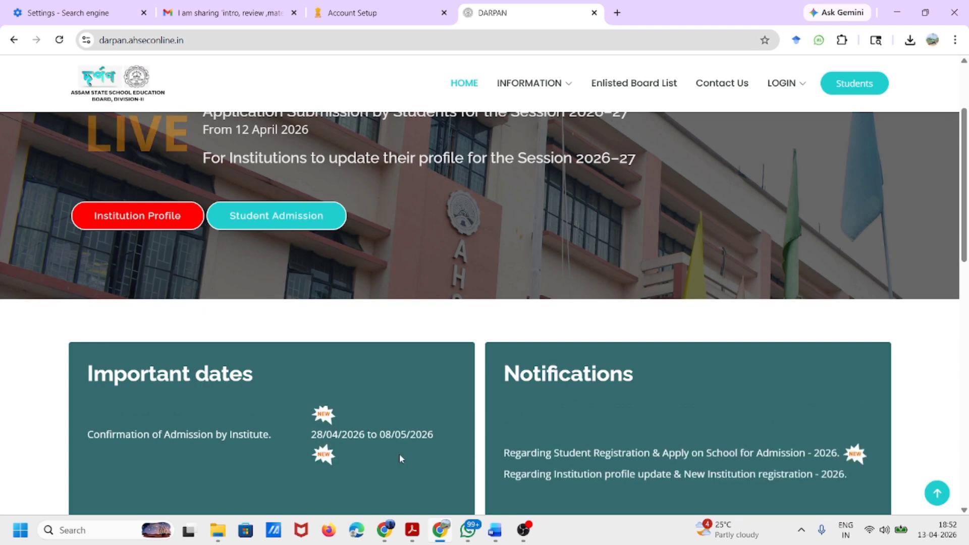
{"action": "scroll", "coordinate": [958, 174], "scroll_direction": "up", "scroll_amount": 3}
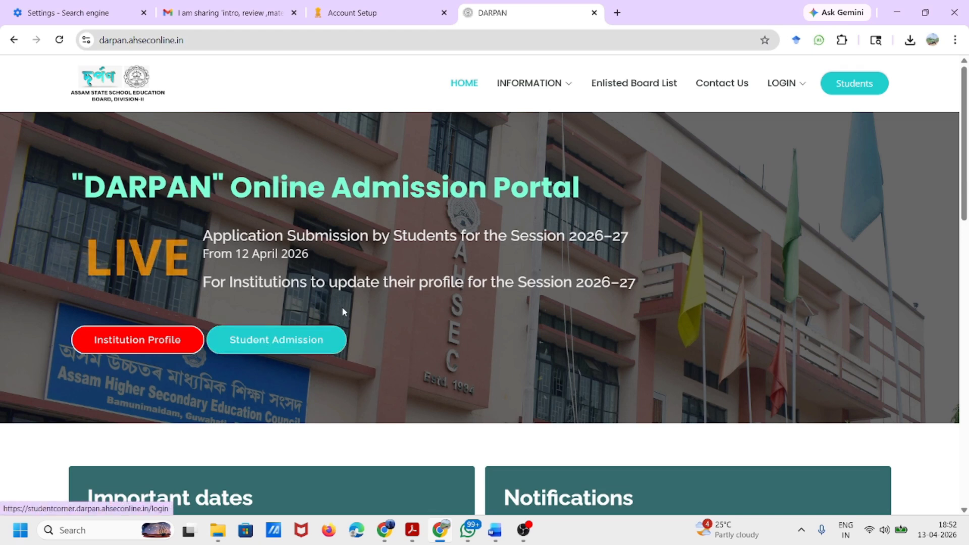
Go to the Student Admission login page and follow the link to register a new student account
{"action": "left_click", "coordinate": [280, 347]}
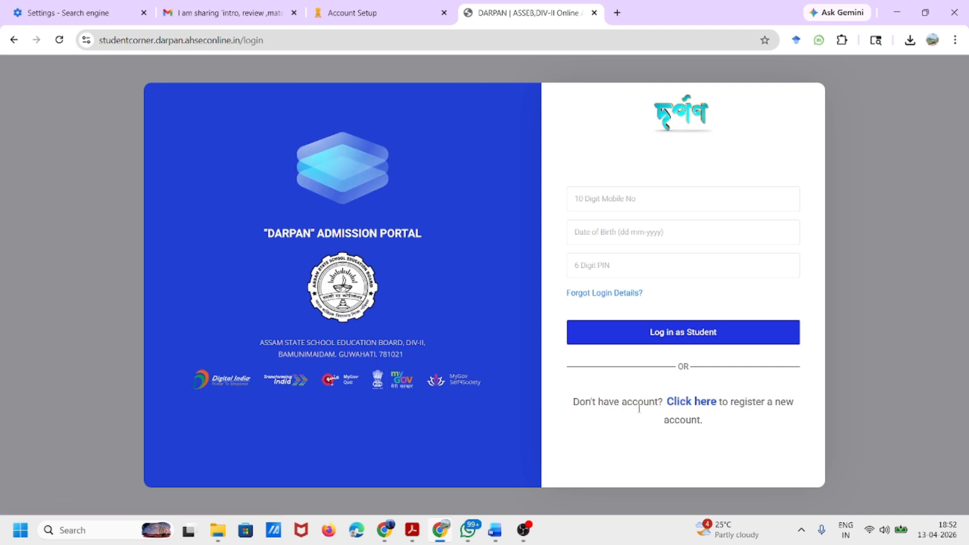
{"action": "left_click", "coordinate": [706, 407]}
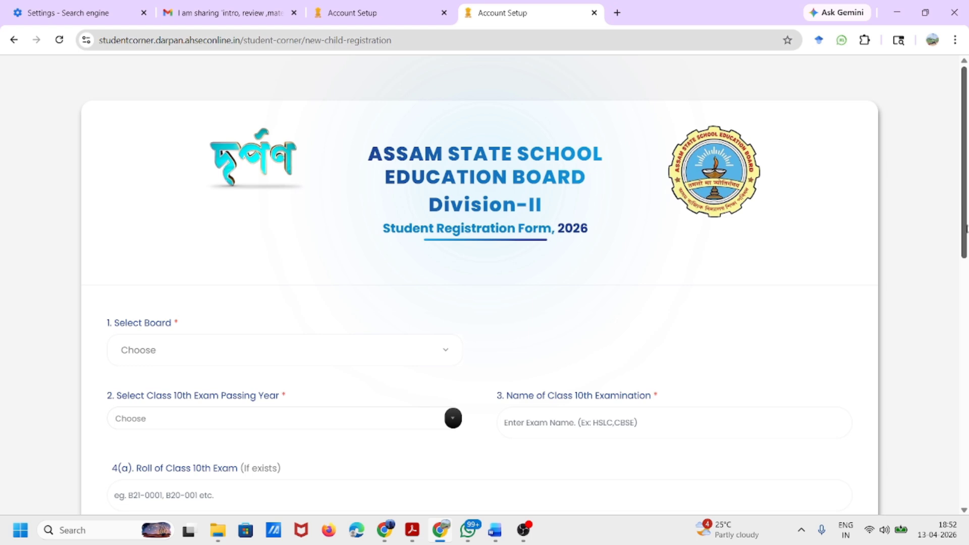
Try the Other board option and browse its list, then settle on ASSEB, DIV-I (ERSTWHILE SEBA)
{"action": "scroll", "coordinate": [402, 167], "scroll_direction": "down", "scroll_amount": 3}
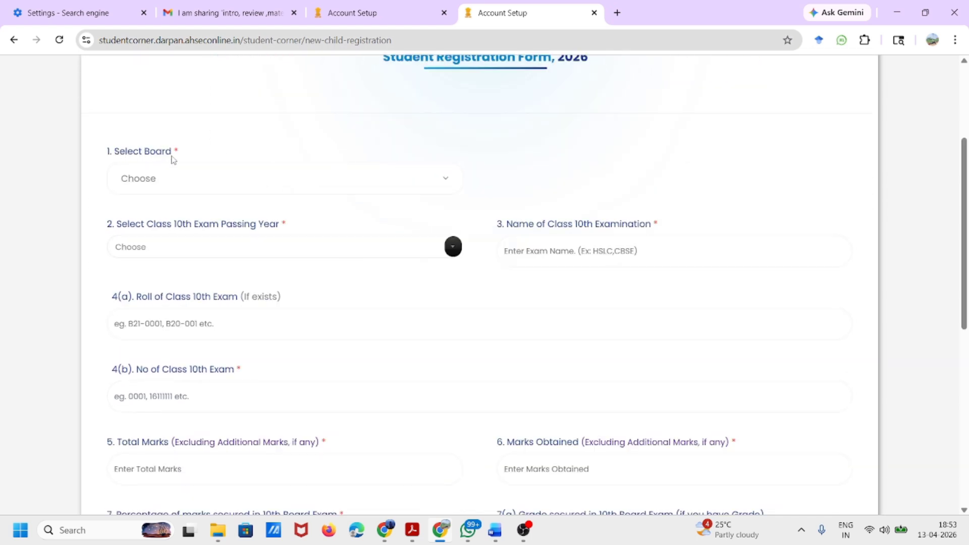
{"action": "left_click", "coordinate": [185, 185]}
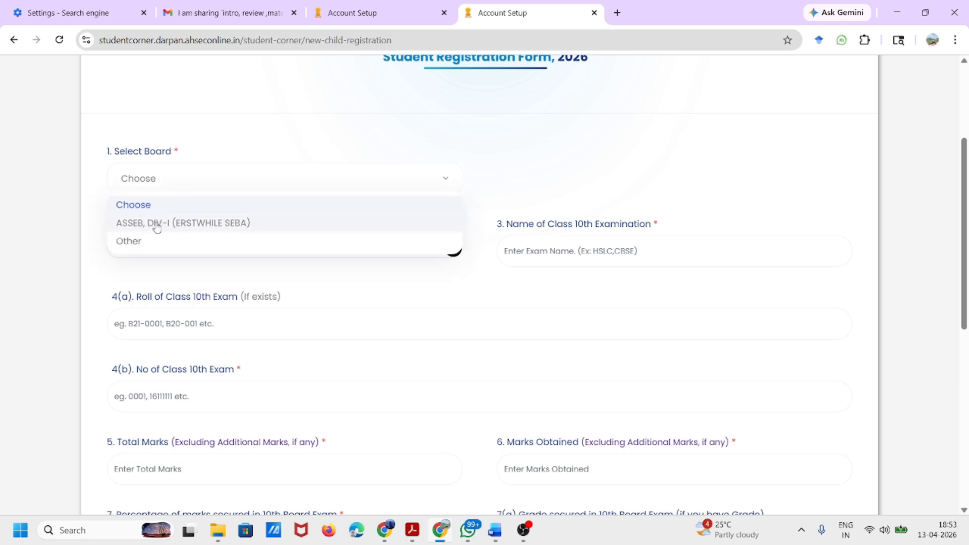
{"action": "left_click", "coordinate": [181, 227]}
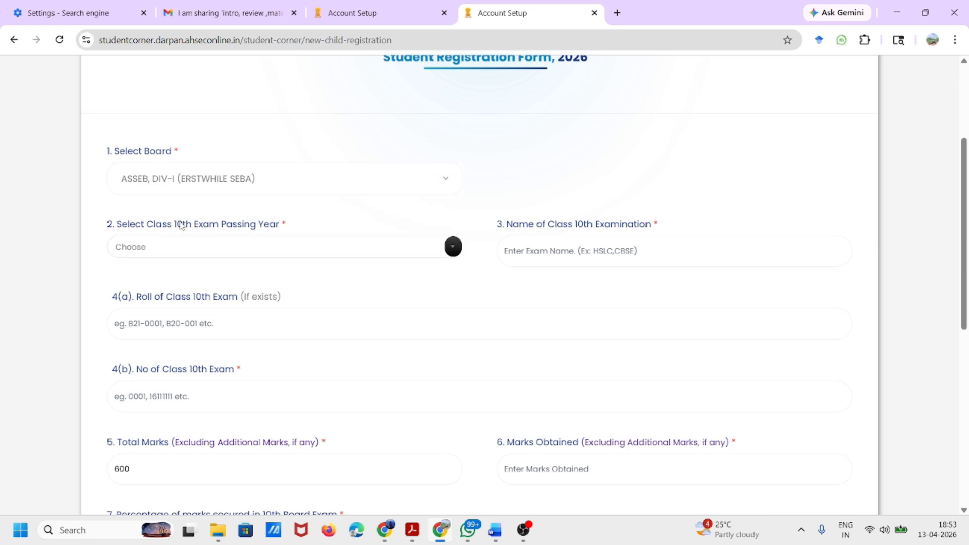
{"action": "left_click", "coordinate": [214, 187]}
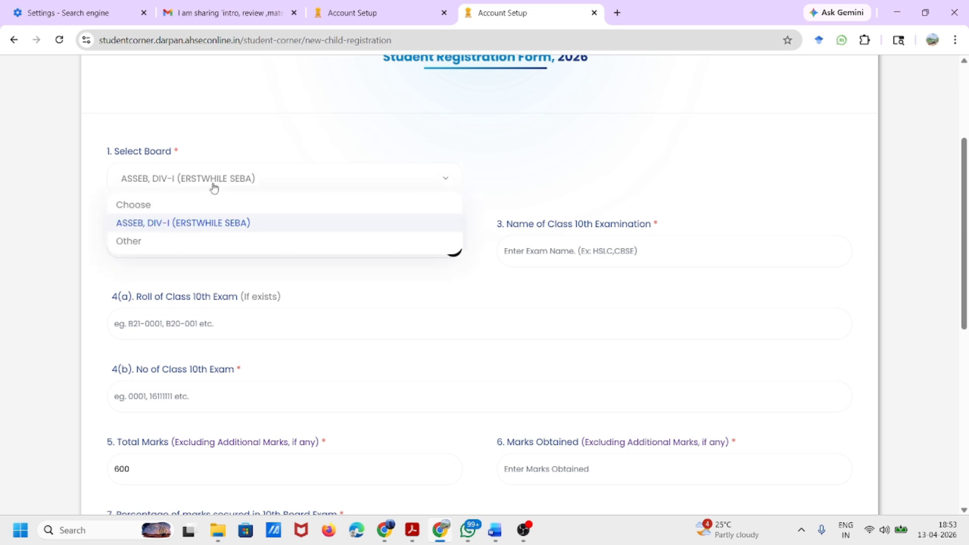
{"action": "left_click", "coordinate": [129, 242]}
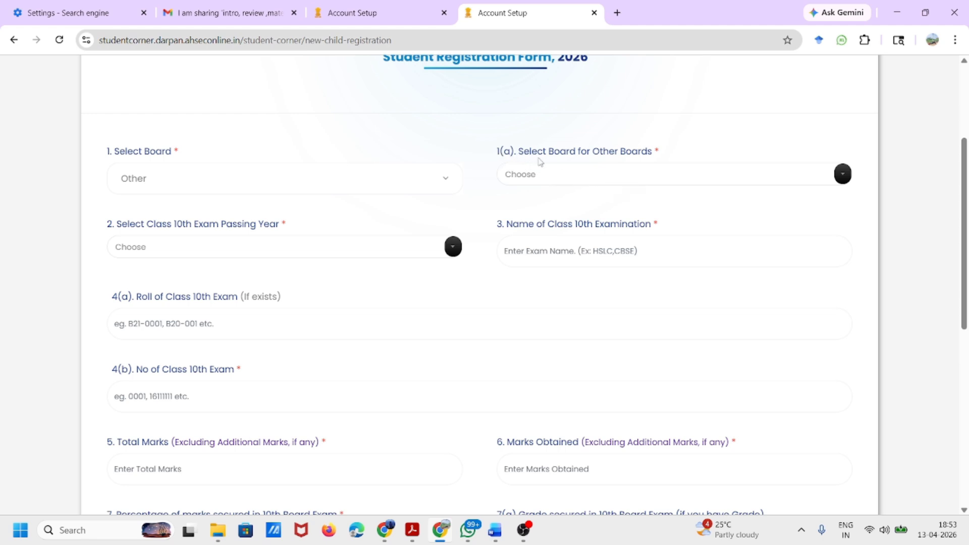
{"action": "left_click", "coordinate": [638, 172]}
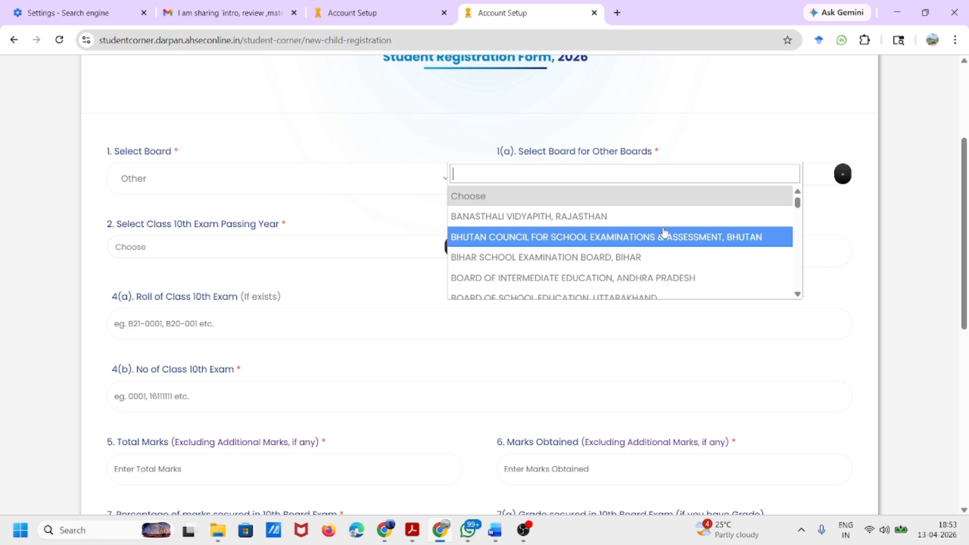
{"action": "left_click_drag", "start_coordinate": [798, 202], "coordinate": [748, 275]}
{"action": "scroll", "coordinate": [737, 276], "scroll_direction": "down", "scroll_amount": 1}
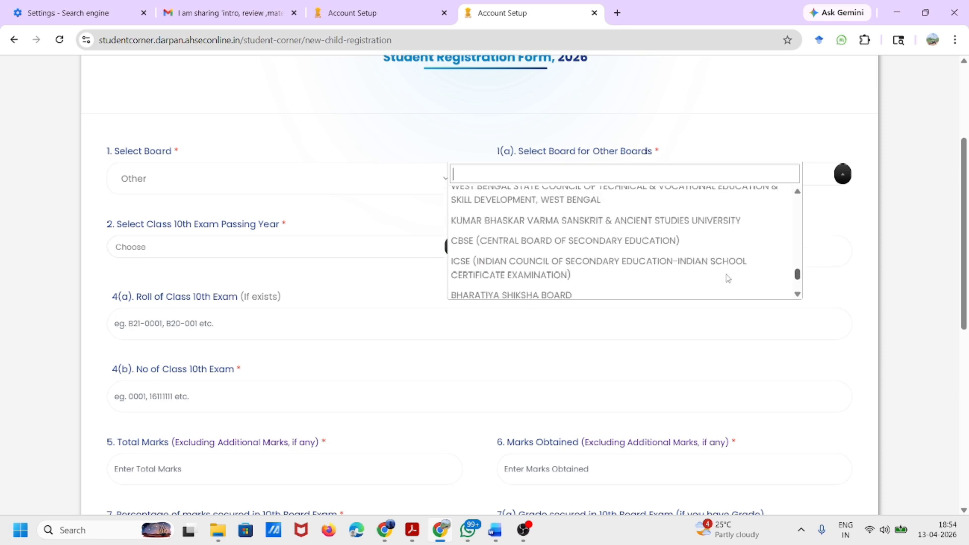
{"action": "scroll", "coordinate": [727, 277], "scroll_direction": "up", "scroll_amount": 1}
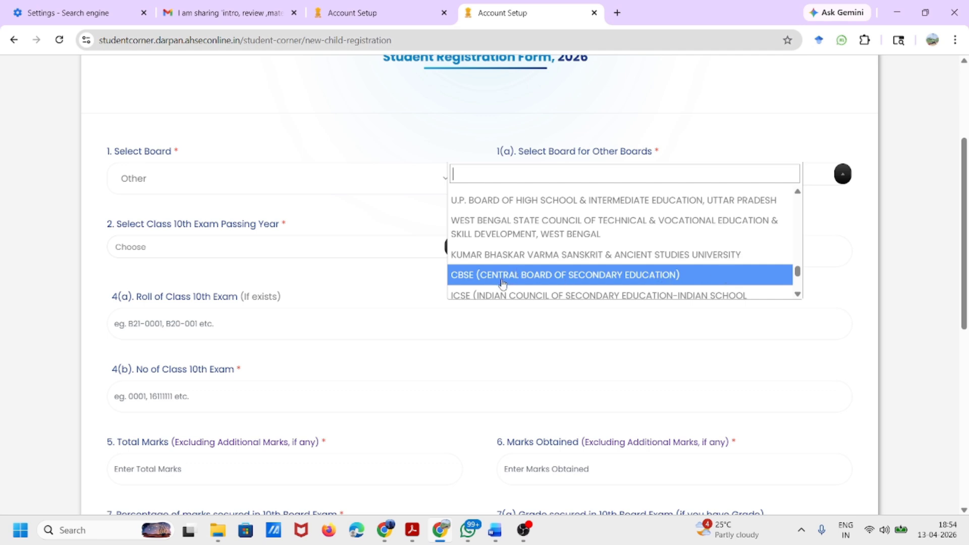
{"action": "left_click", "coordinate": [171, 193]}
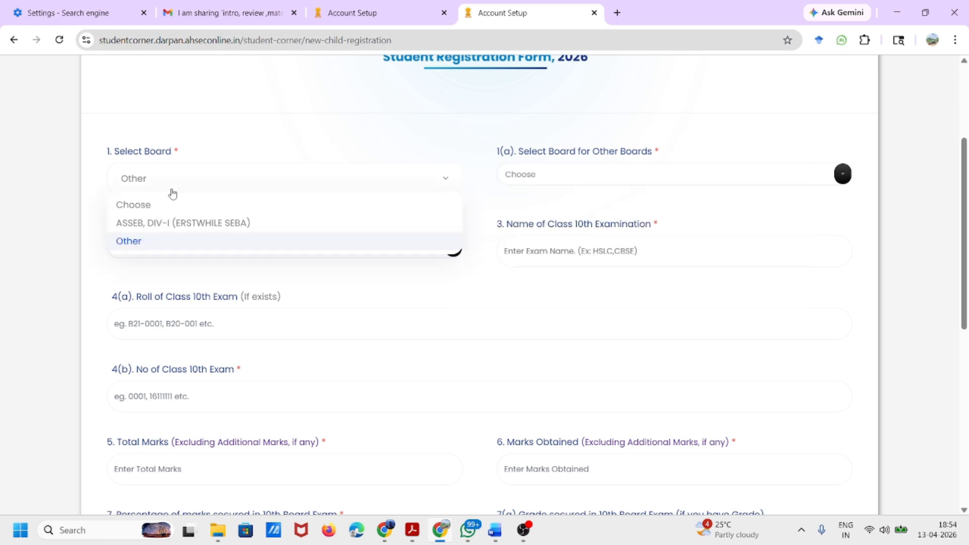
{"action": "left_click", "coordinate": [212, 229]}
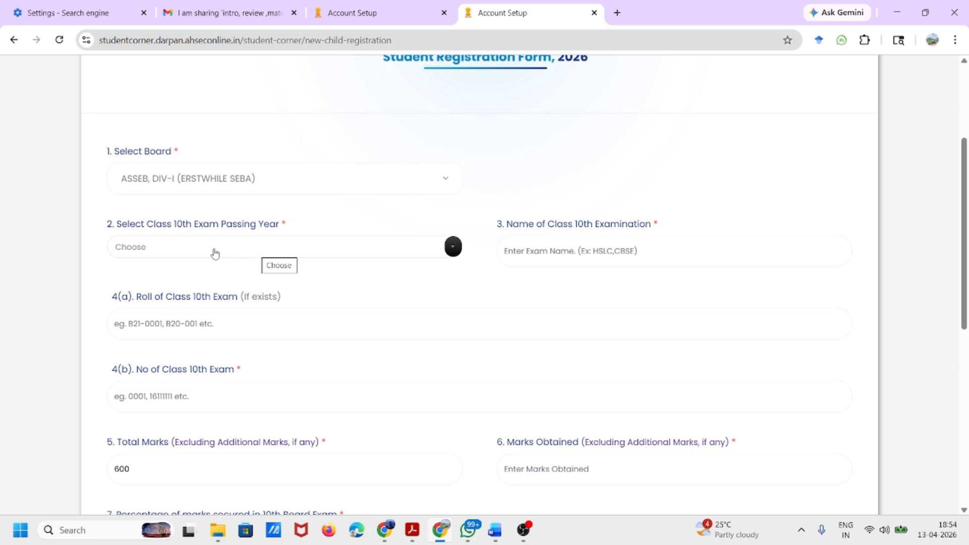
Select 2026 in the Class 10th exam passing-year dropdown
{"action": "left_click", "coordinate": [313, 246]}
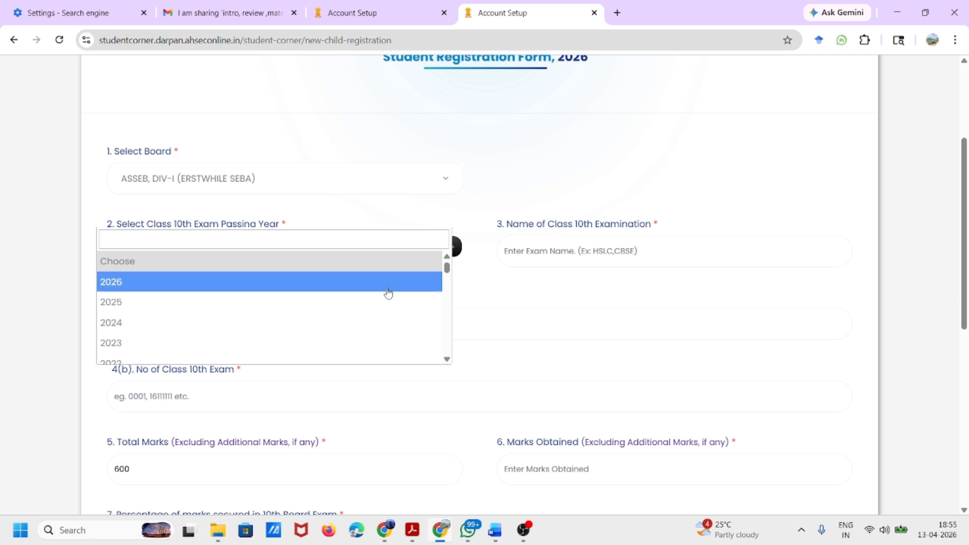
{"action": "left_click_drag", "start_coordinate": [447, 272], "coordinate": [454, 282]}
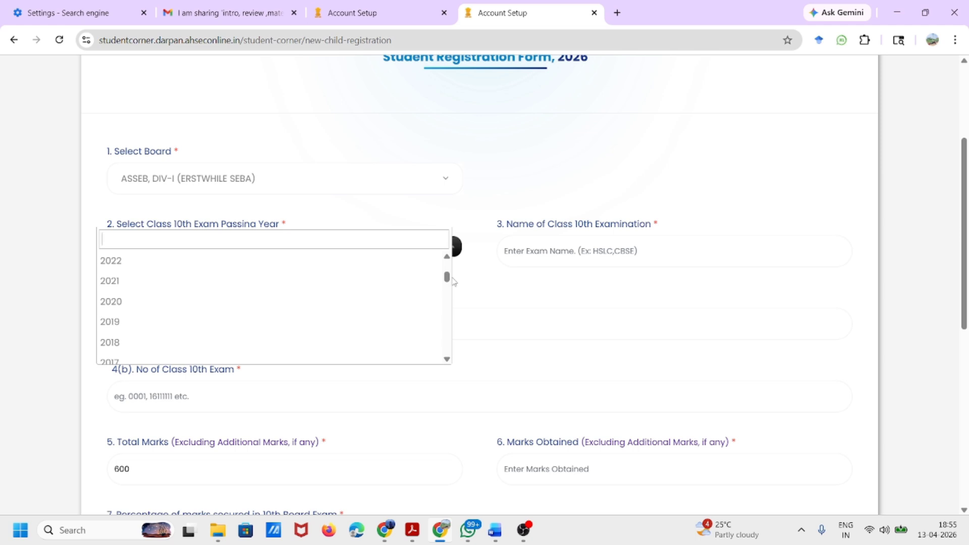
{"action": "left_click_drag", "start_coordinate": [448, 281], "coordinate": [448, 266]}
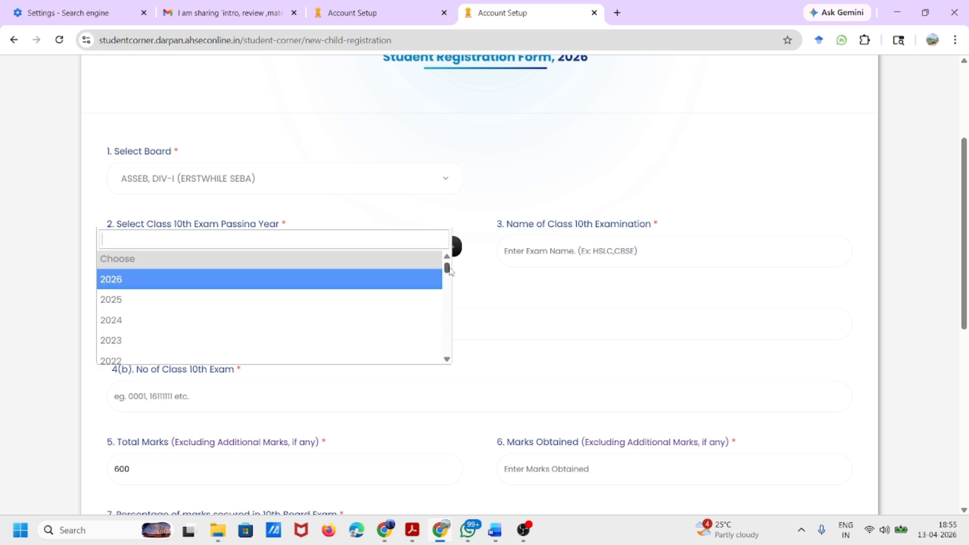
{"action": "left_click", "coordinate": [380, 271]}
{"action": "left_click", "coordinate": [382, 253]}
{"action": "left_click", "coordinate": [382, 258]}
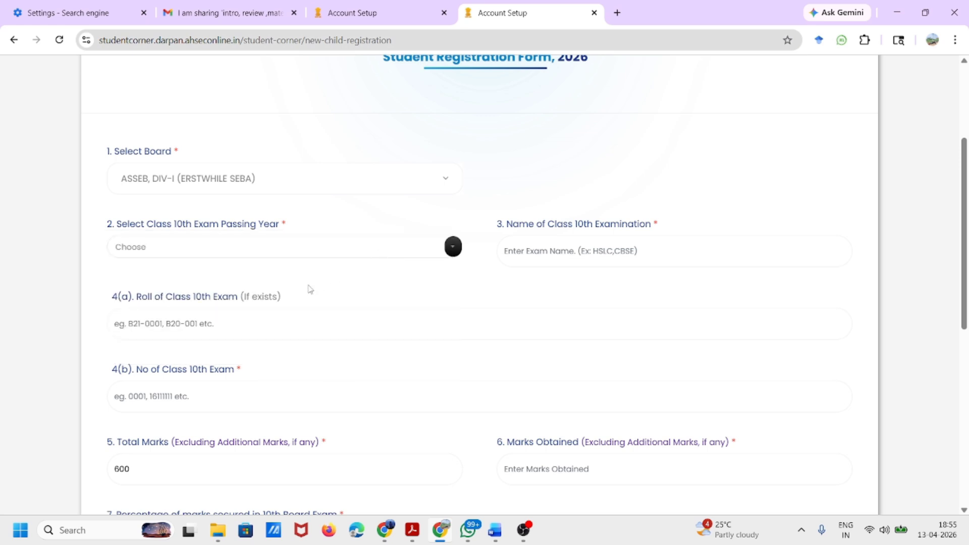
{"action": "left_click", "coordinate": [320, 252]}
{"action": "left_click", "coordinate": [273, 280]}
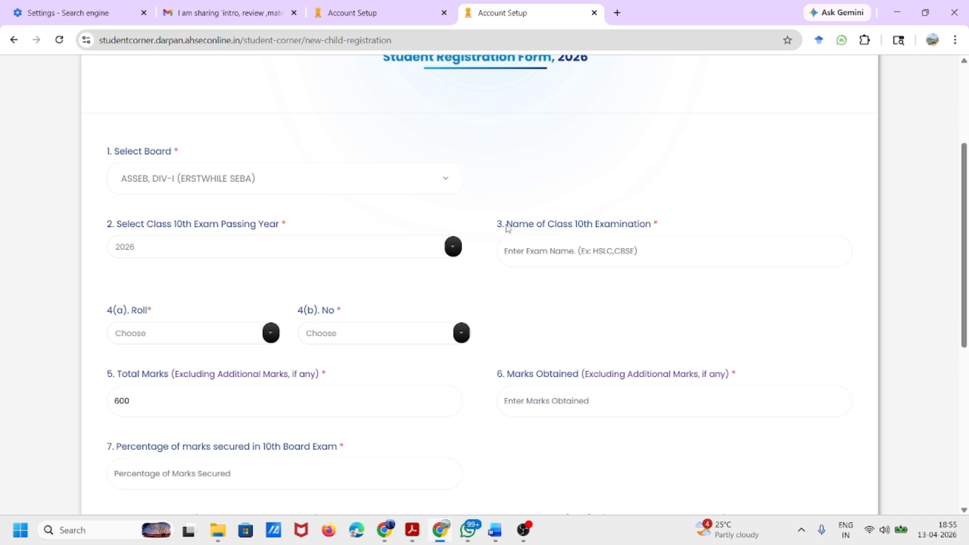
Enter HSLC as the Class 10th exam name
{"action": "left_click_drag", "start_coordinate": [508, 228], "coordinate": [656, 224]}
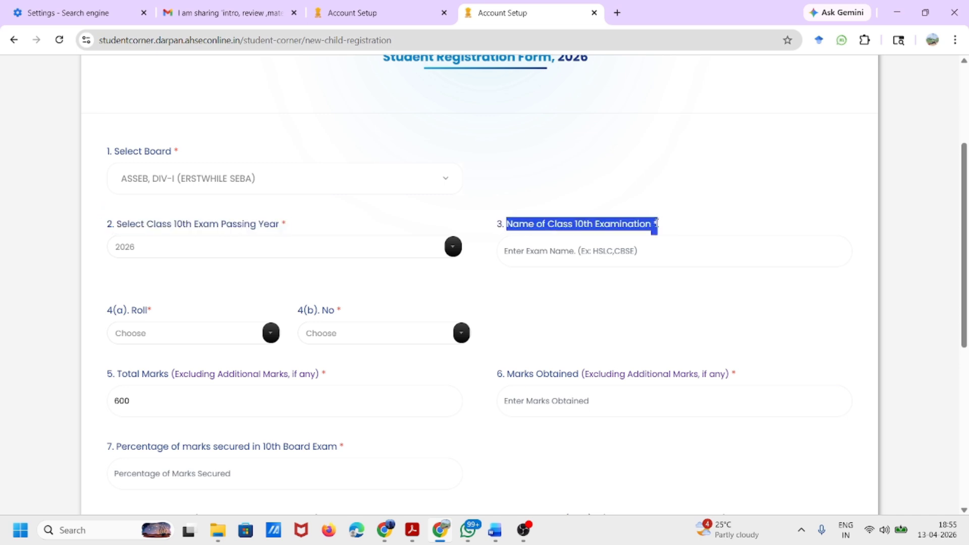
{"action": "left_click", "coordinate": [594, 251]}
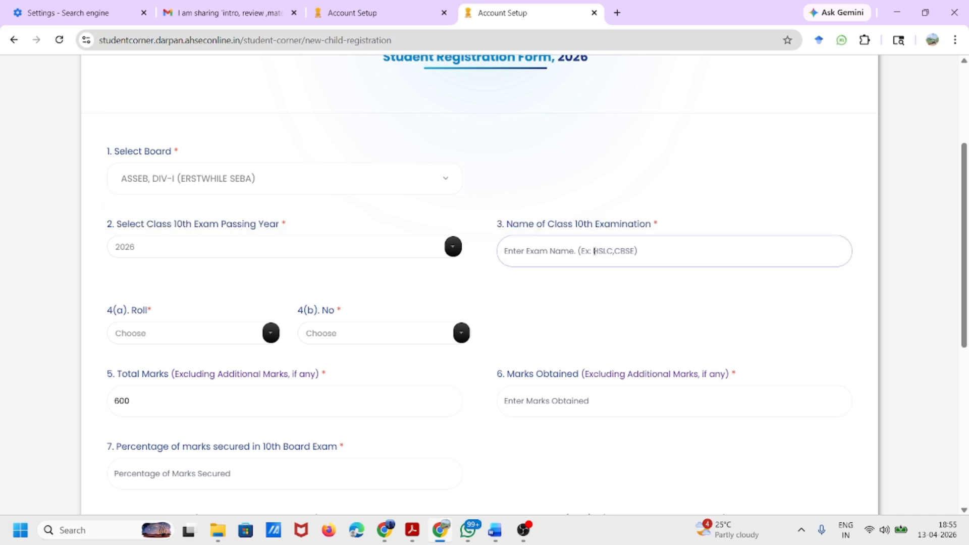
{"action": "type", "text": "HSLC"}
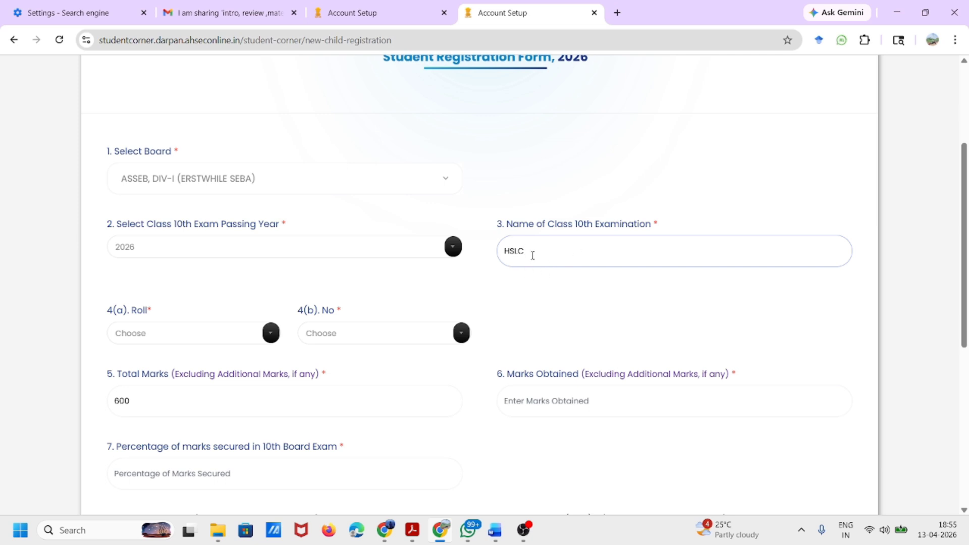
{"action": "left_click_drag", "start_coordinate": [525, 254], "coordinate": [501, 252]}
{"action": "left_click", "coordinate": [500, 281]}
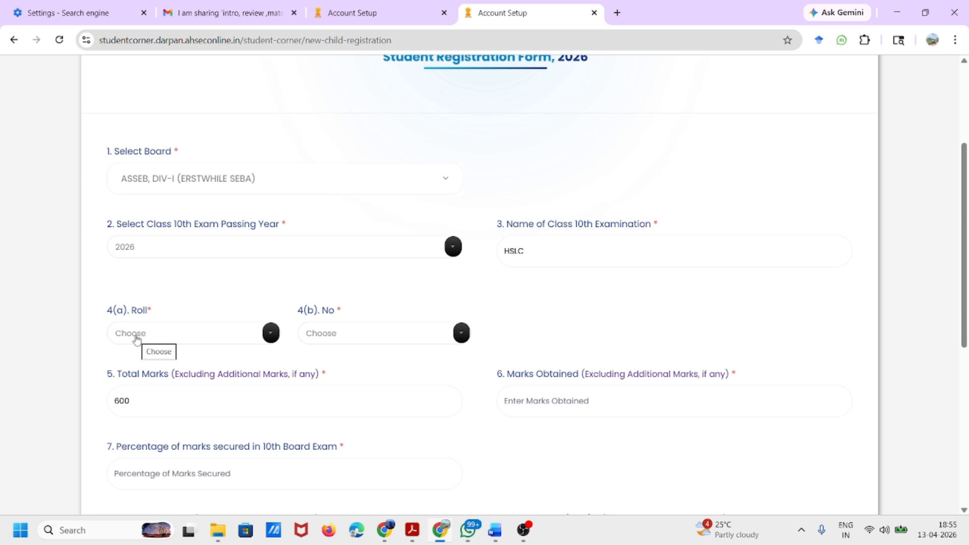
Choose the student's Class 10 roll code and roll number, then check Total Marks reads 600
{"action": "left_click", "coordinate": [270, 335]}
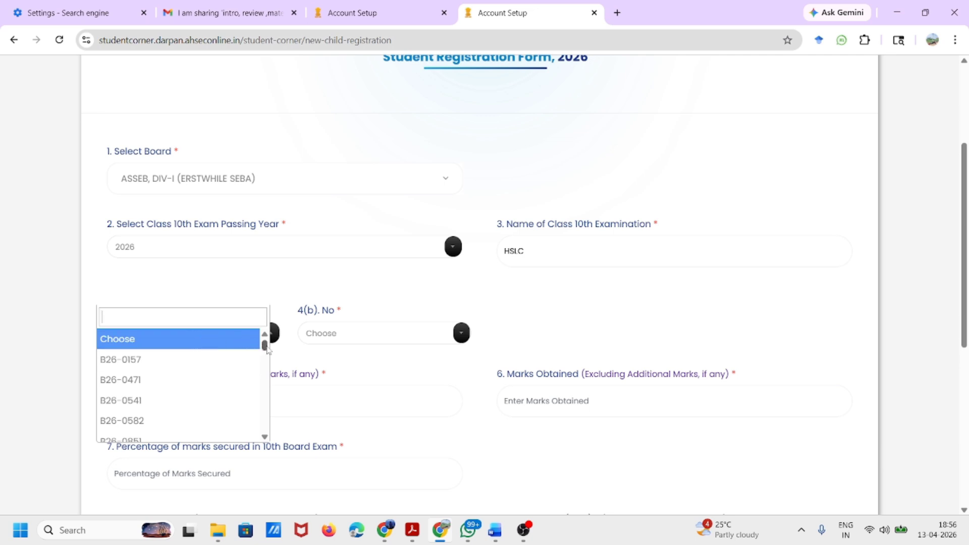
{"action": "mouse_move", "coordinate": [265, 348]}
{"action": "left_mouse_down"}
{"action": "mouse_move", "coordinate": [267, 376]}
{"action": "mouse_move", "coordinate": [265, 343]}
{"action": "left_mouse_up"}
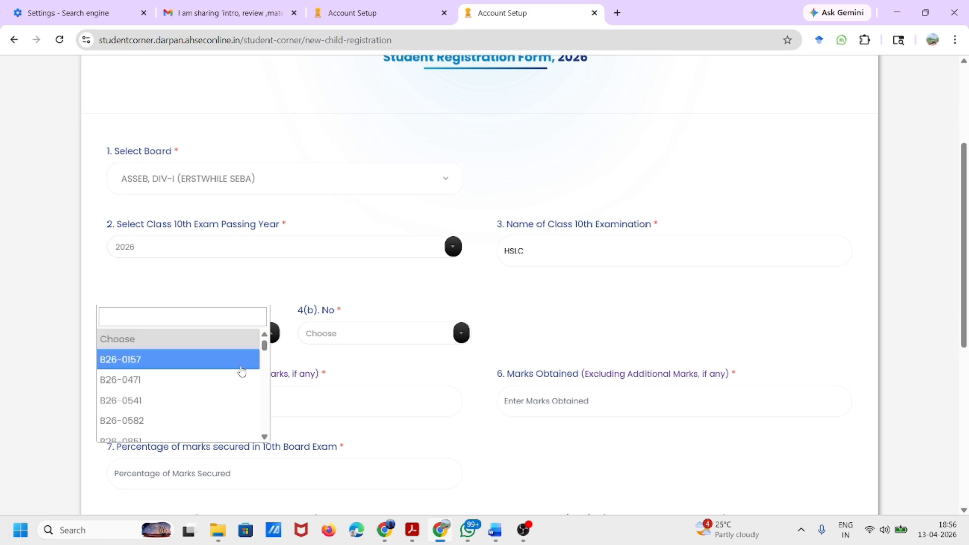
{"action": "left_click", "coordinate": [232, 368]}
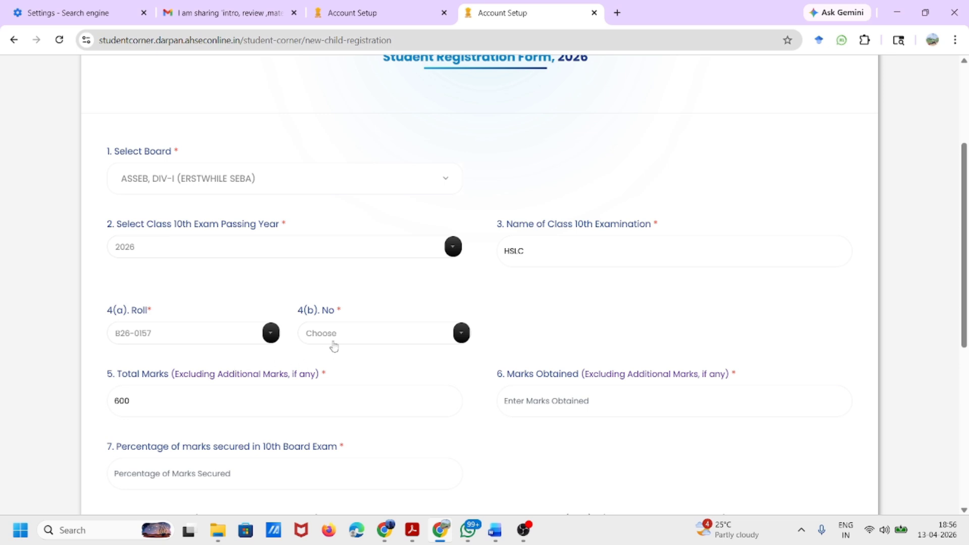
{"action": "left_click", "coordinate": [462, 337]}
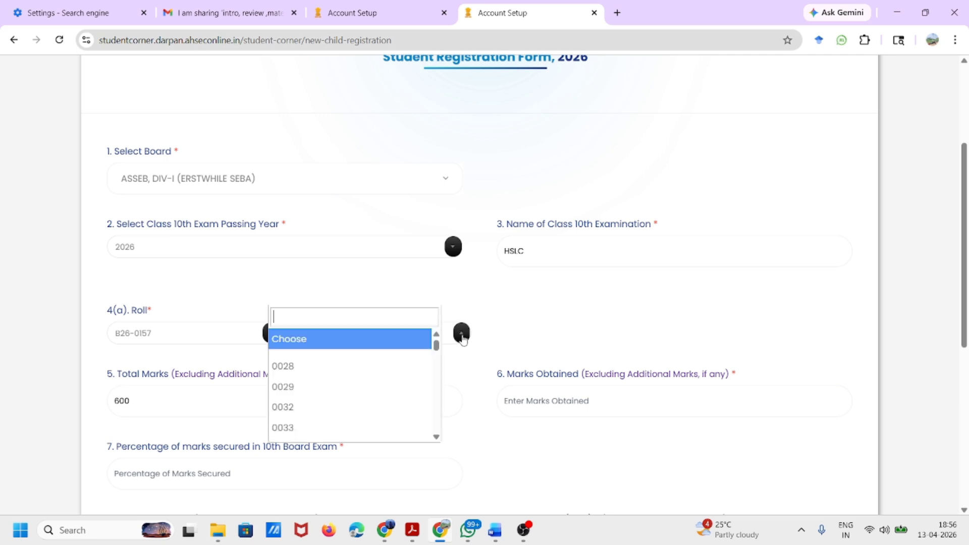
{"action": "left_click_drag", "start_coordinate": [436, 345], "coordinate": [429, 435]}
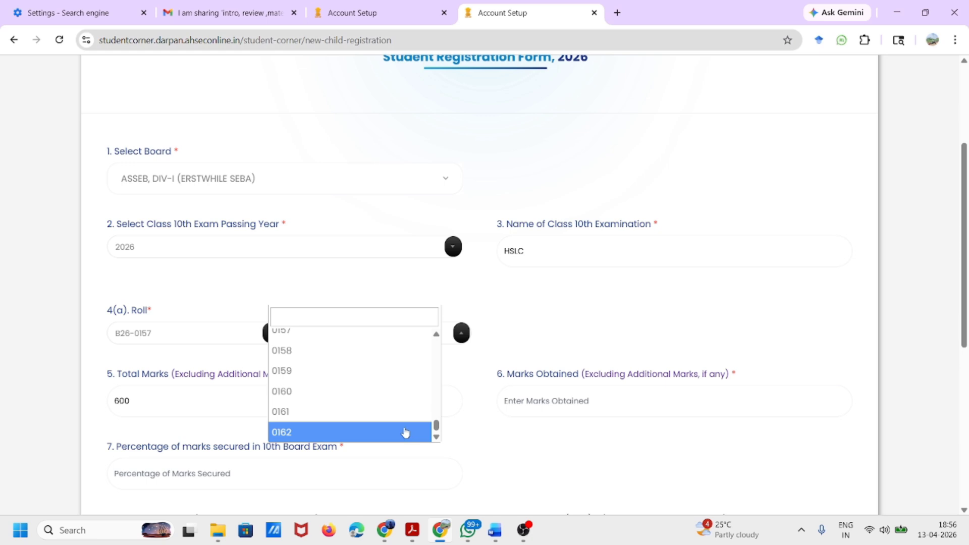
{"action": "left_click", "coordinate": [405, 433]}
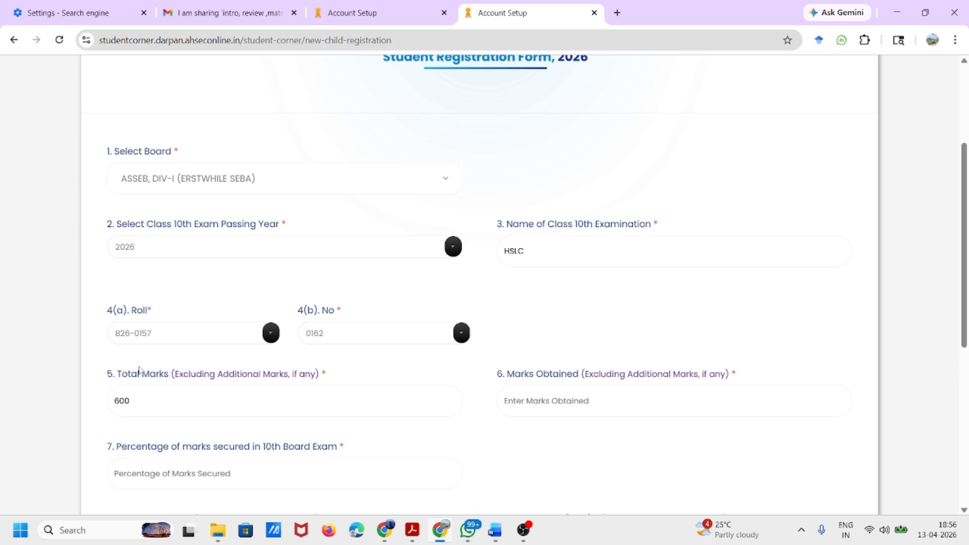
{"action": "left_click_drag", "start_coordinate": [118, 374], "coordinate": [170, 373]}
{"action": "left_click_drag", "start_coordinate": [132, 402], "coordinate": [115, 400]}
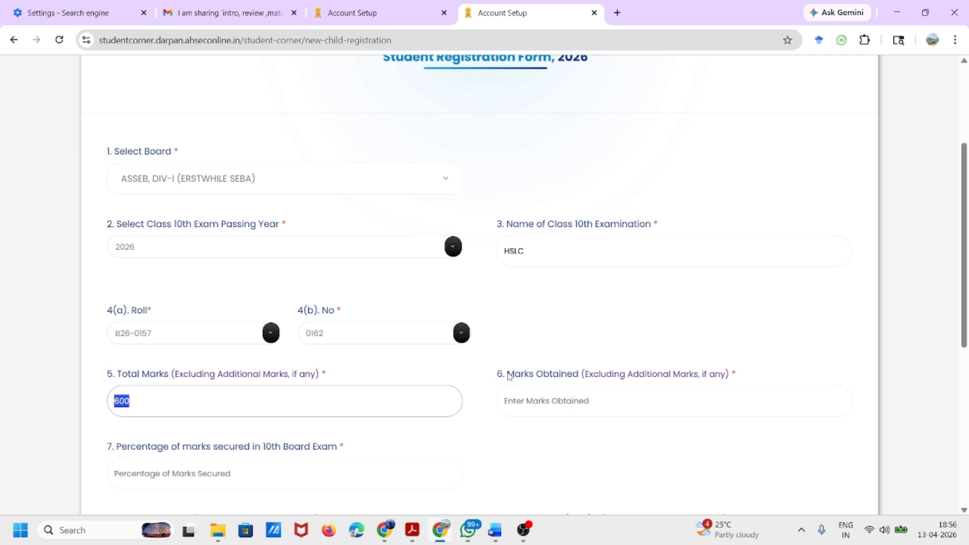
Enter 370 as Marks Obtained and confirm the percentage auto-fills 61.67
{"action": "left_click_drag", "start_coordinate": [507, 374], "coordinate": [580, 374]}
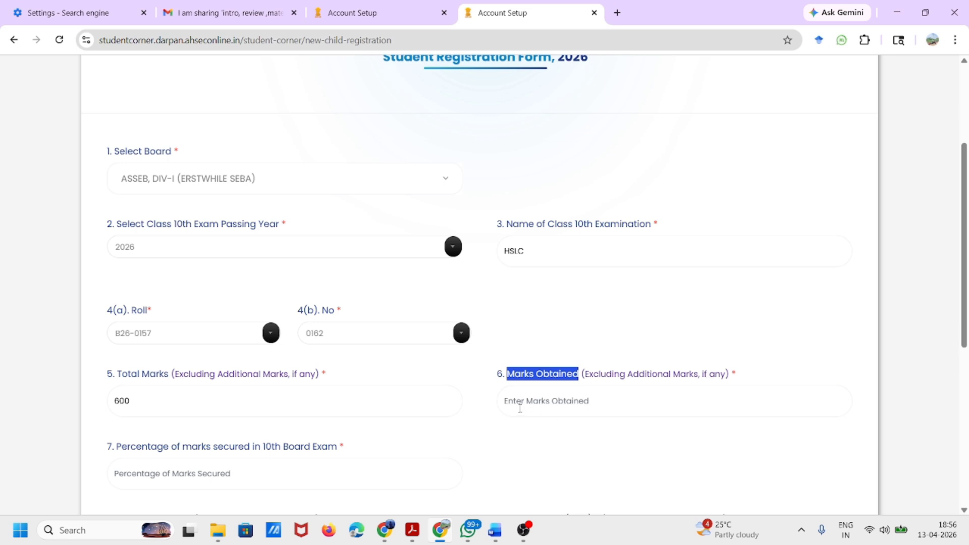
{"action": "left_click", "coordinate": [504, 401]}
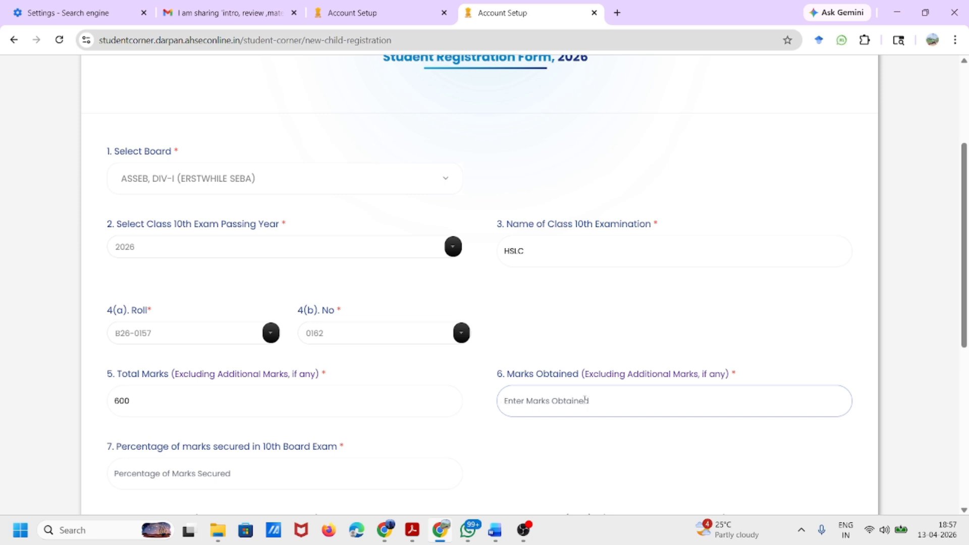
{"action": "type", "text": "370"}
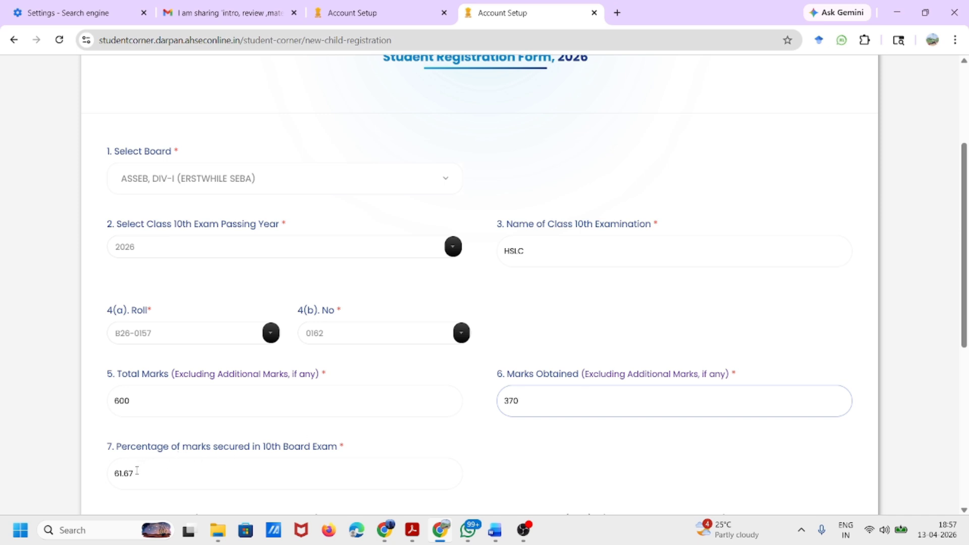
{"action": "left_click_drag", "start_coordinate": [133, 473], "coordinate": [110, 473]}
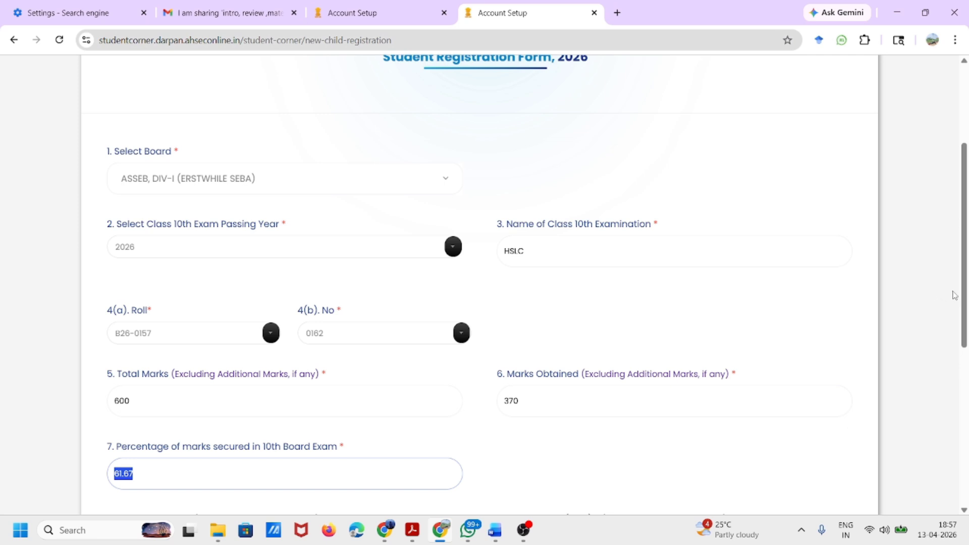
{"action": "left_click_drag", "start_coordinate": [963, 306], "coordinate": [961, 463]}
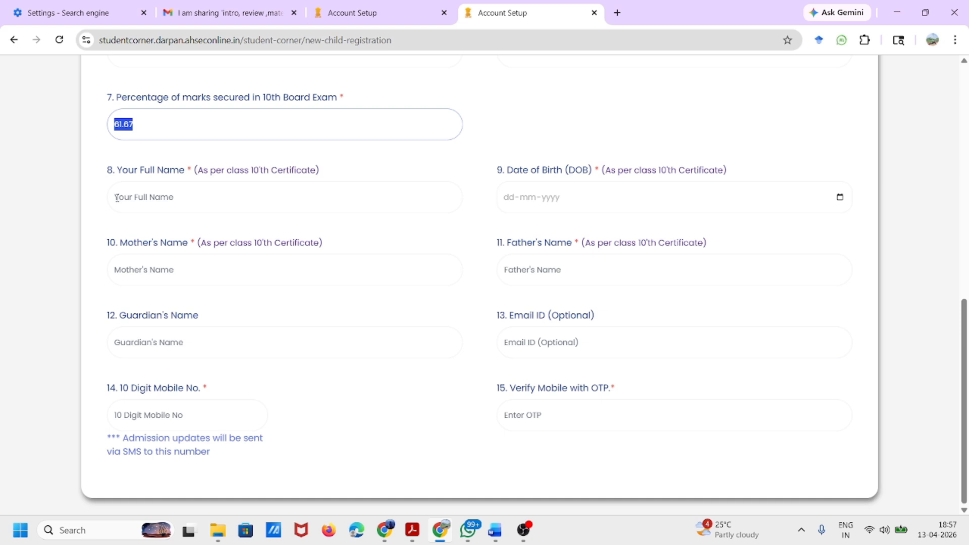
Begin the student's full name with its first letter
{"action": "left_click", "coordinate": [159, 198]}
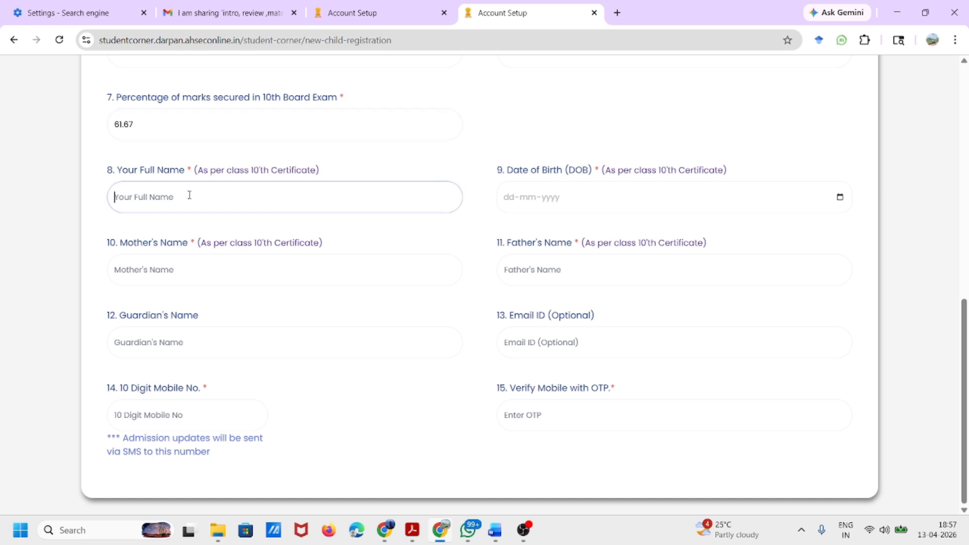
{"action": "type", "text": "R"}
{"action": "left_click_drag", "start_coordinate": [198, 171], "coordinate": [317, 171]}
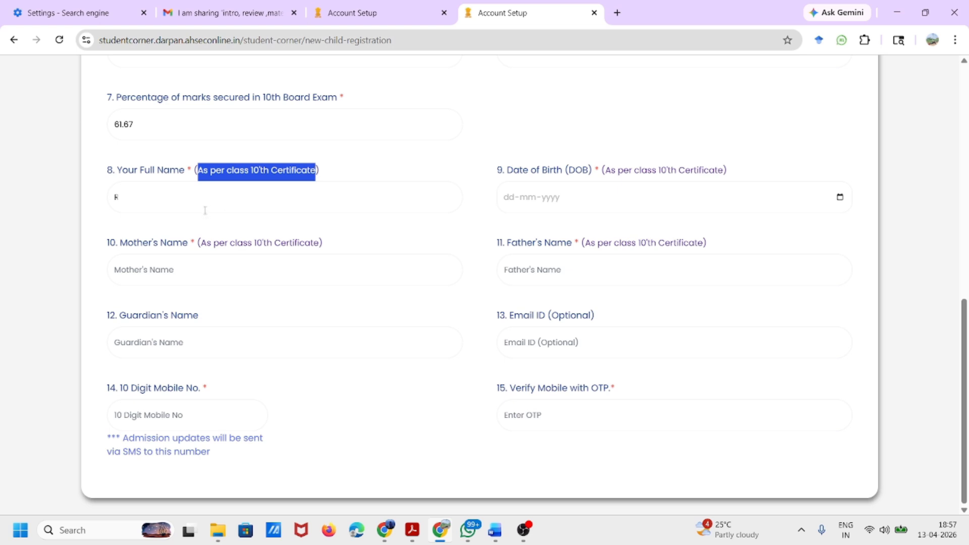
Set the date of birth to 02-01-2010 using the calendar's year and month picker
{"action": "left_click", "coordinate": [644, 207]}
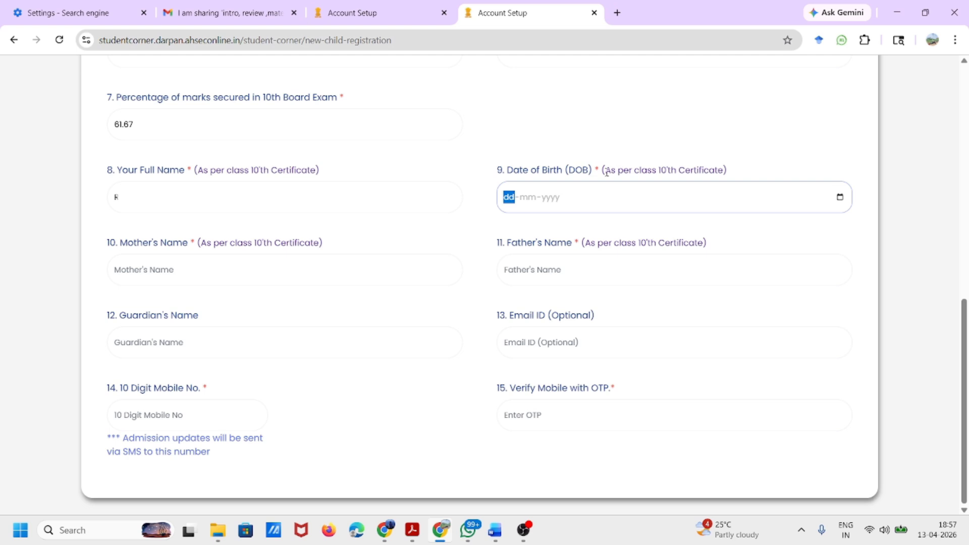
{"action": "left_click_drag", "start_coordinate": [607, 172], "coordinate": [724, 171]}
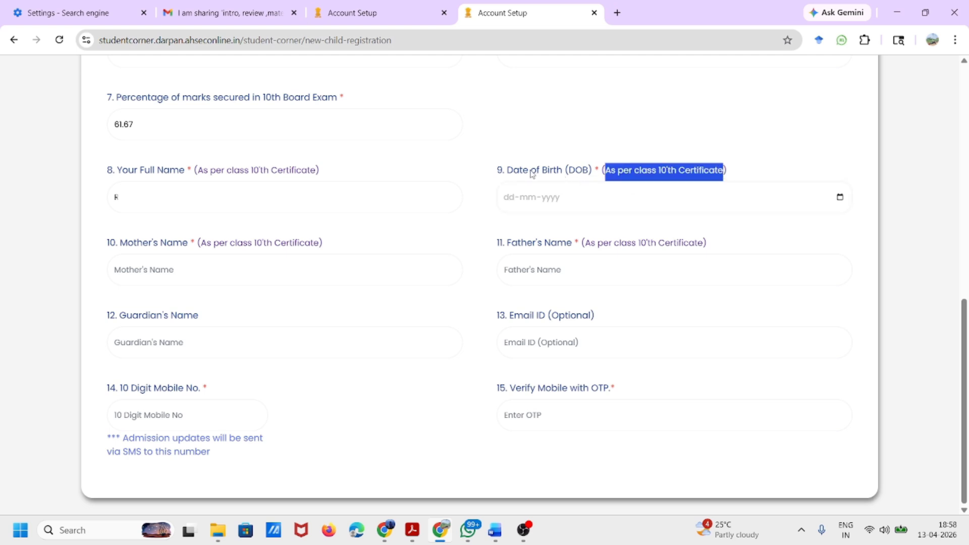
{"action": "left_click", "coordinate": [840, 199]}
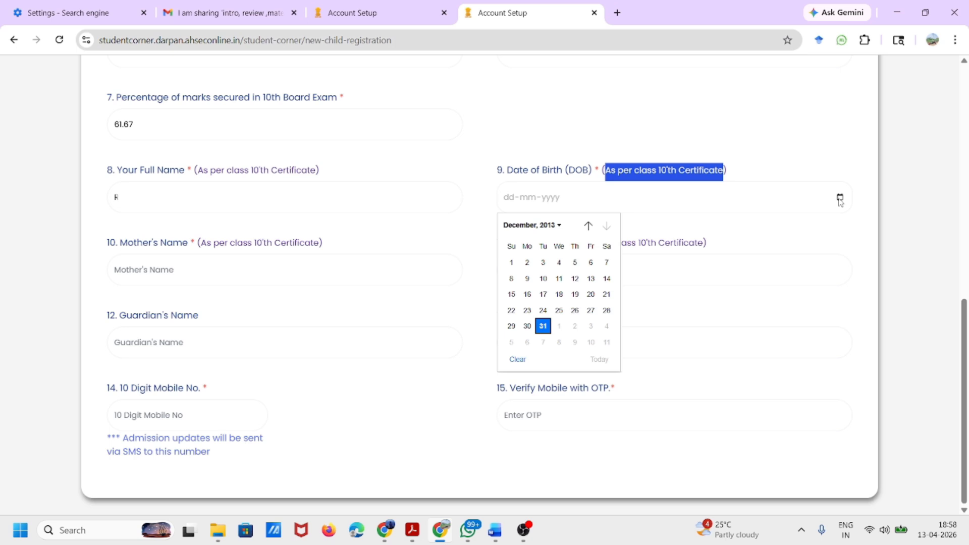
{"action": "left_click", "coordinate": [557, 231]}
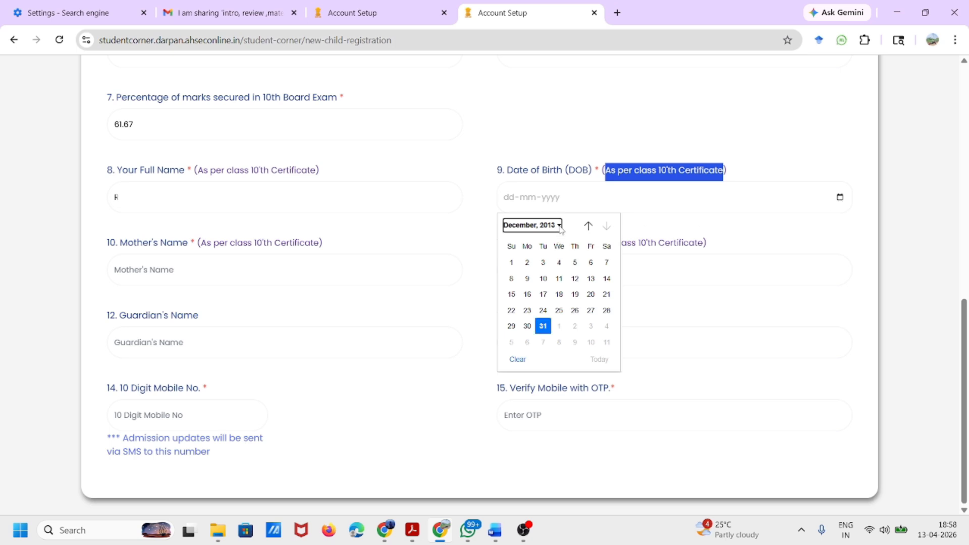
{"action": "left_click", "coordinate": [560, 227]}
{"action": "left_click", "coordinate": [559, 227]}
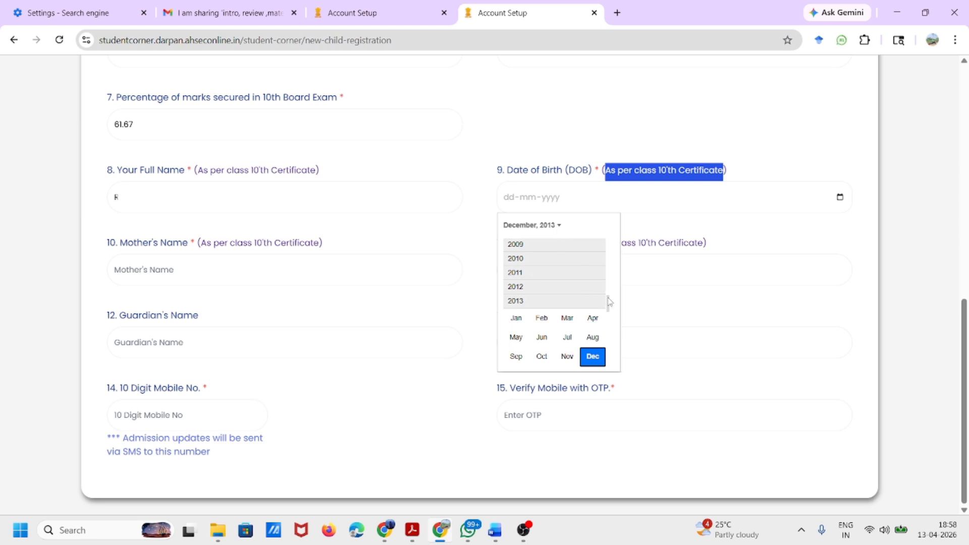
{"action": "left_click", "coordinate": [517, 259]}
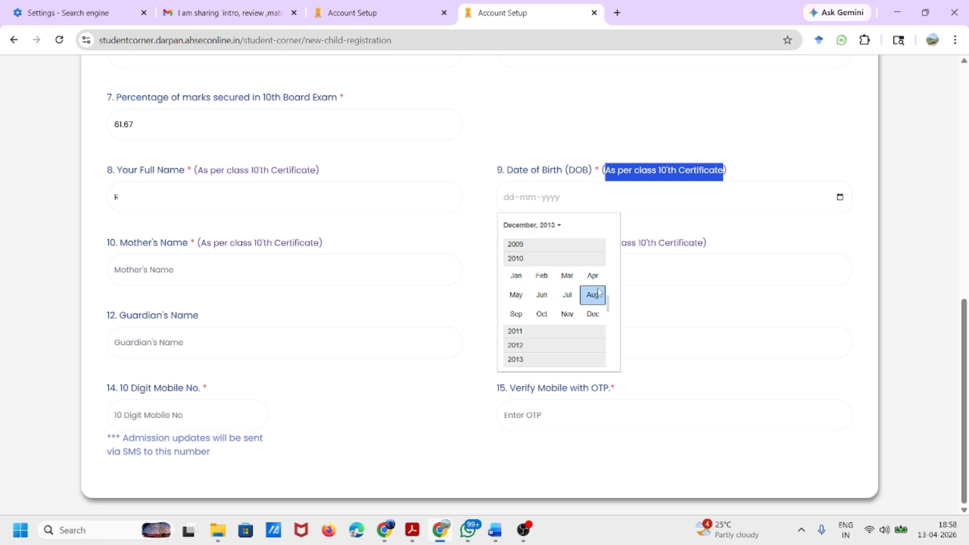
{"action": "left_click", "coordinate": [520, 278]}
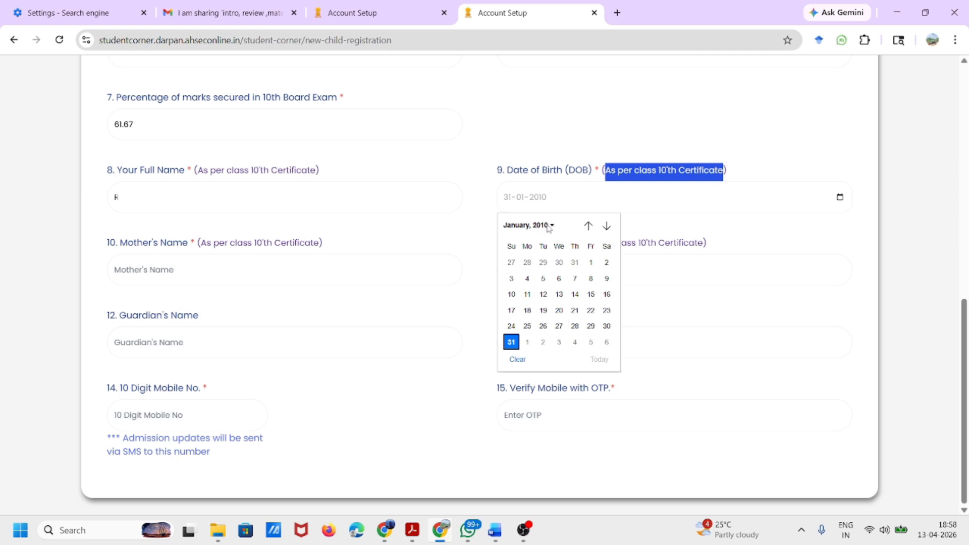
{"action": "left_click", "coordinate": [608, 263]}
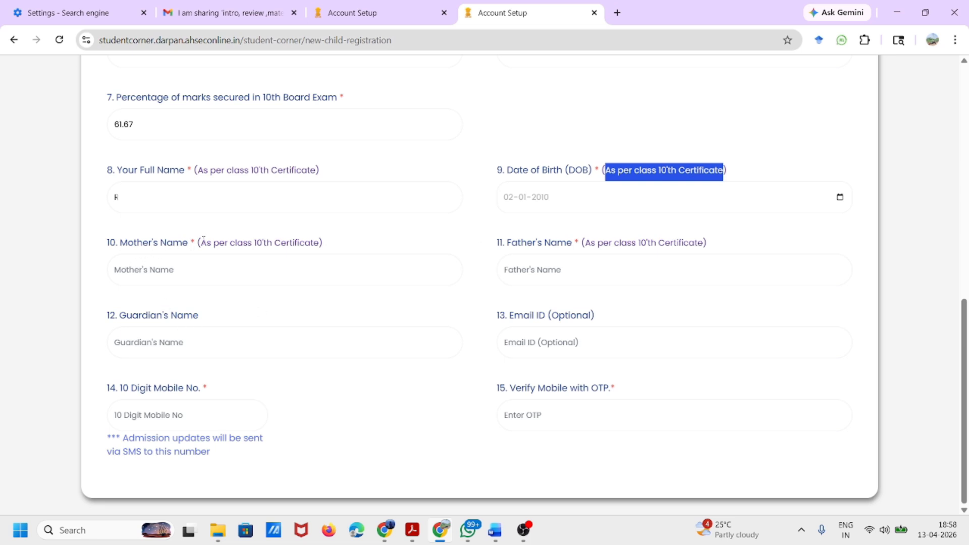
{"action": "left_click_drag", "start_coordinate": [204, 241], "coordinate": [316, 243]}
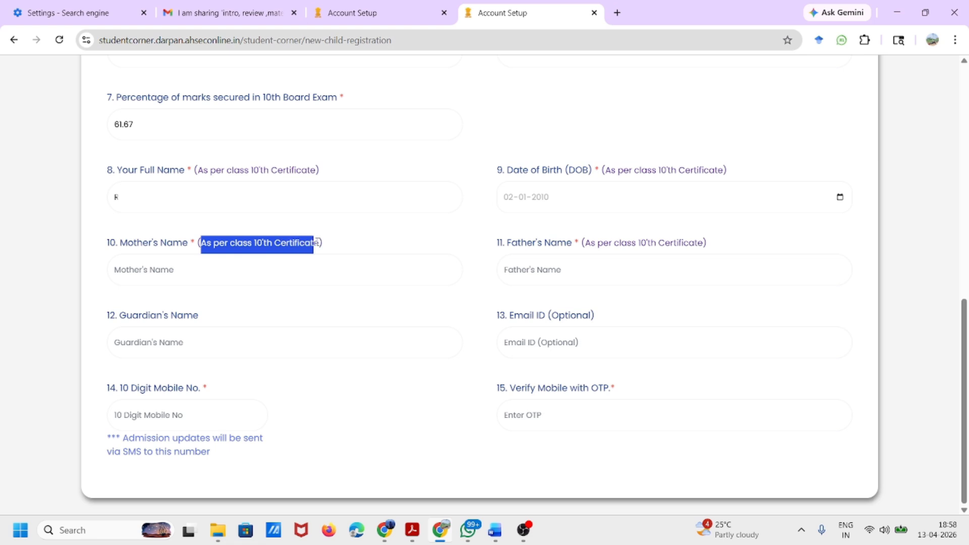
Fill in the mother's name and father's name fields
{"action": "left_click", "coordinate": [174, 269]}
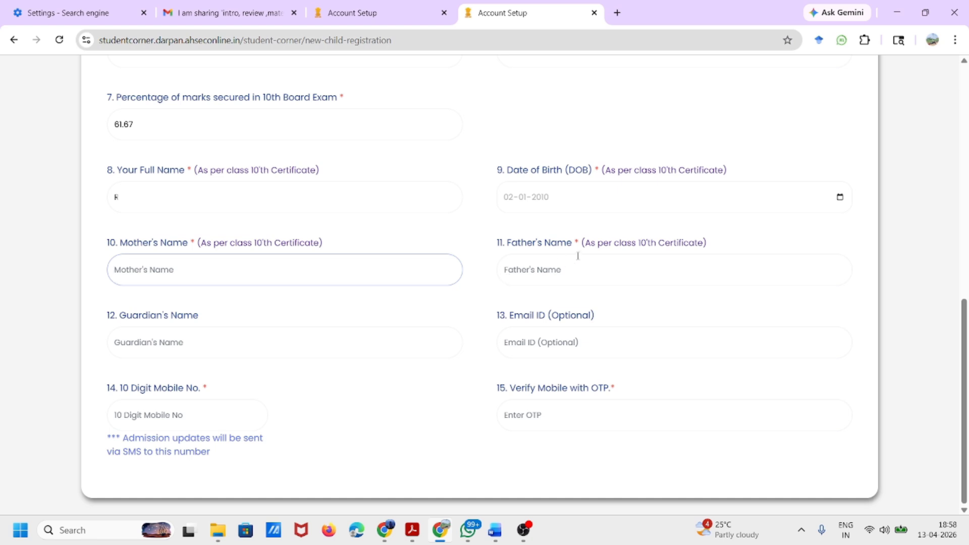
{"action": "left_click", "coordinate": [543, 270]}
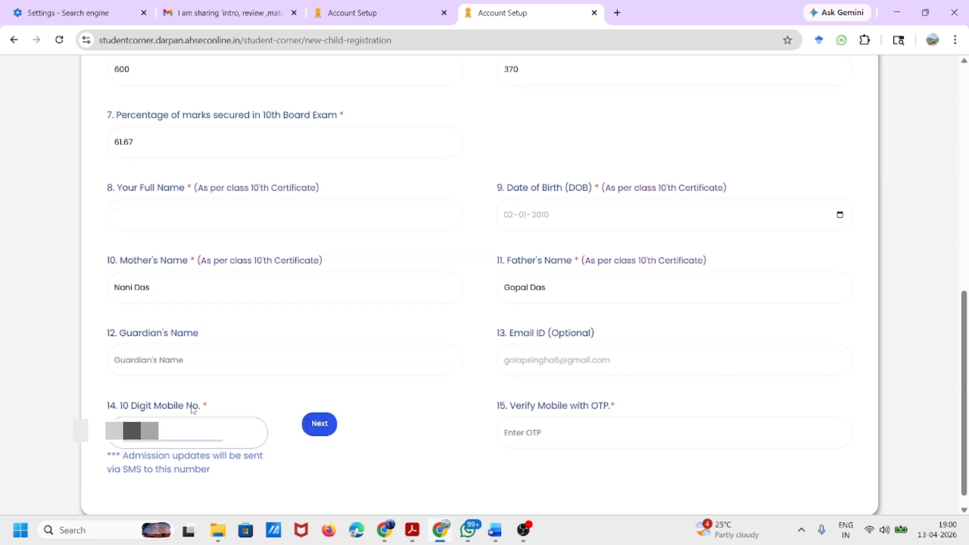
Request an OTP for the mobile number and enter the received code to verify it
{"action": "left_click", "coordinate": [328, 425]}
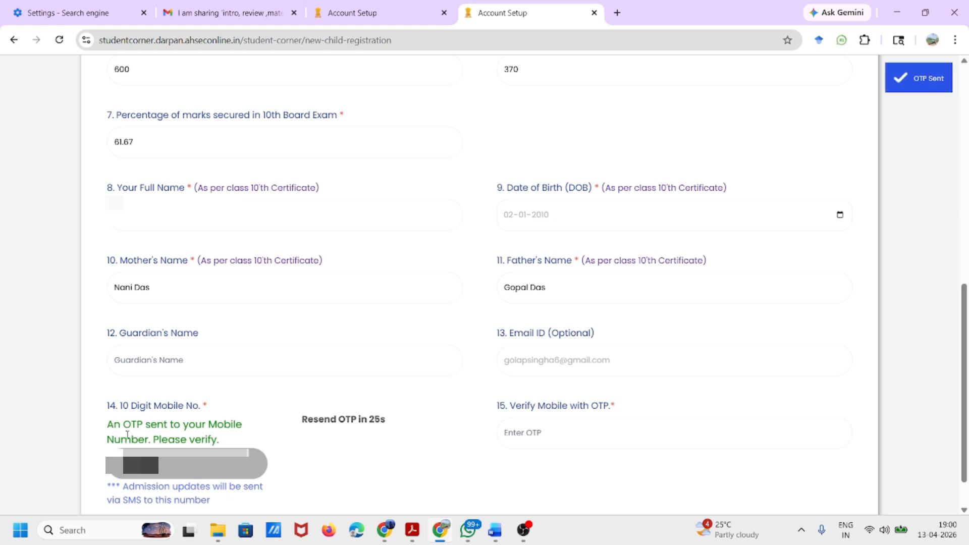
{"action": "left_click_drag", "start_coordinate": [108, 424], "coordinate": [225, 445]}
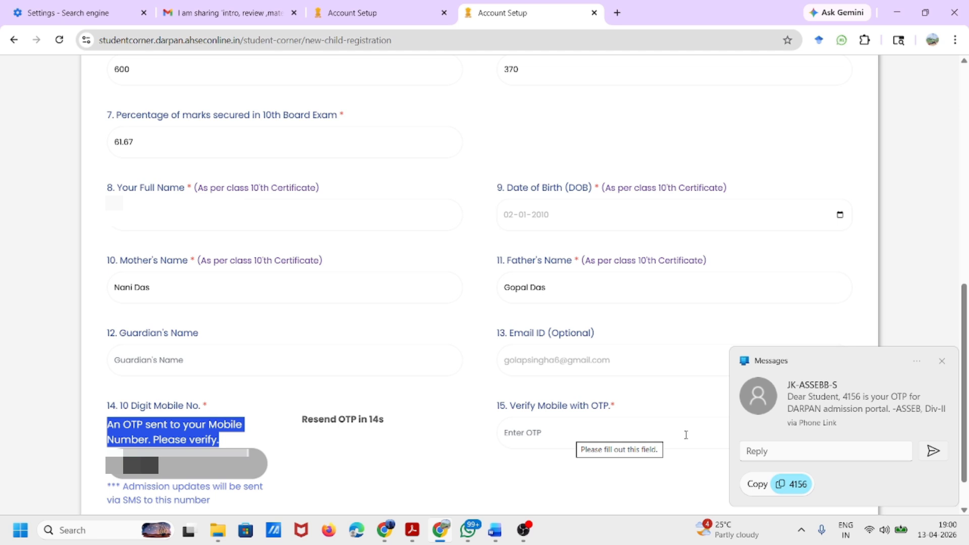
{"action": "left_click", "coordinate": [579, 442]}
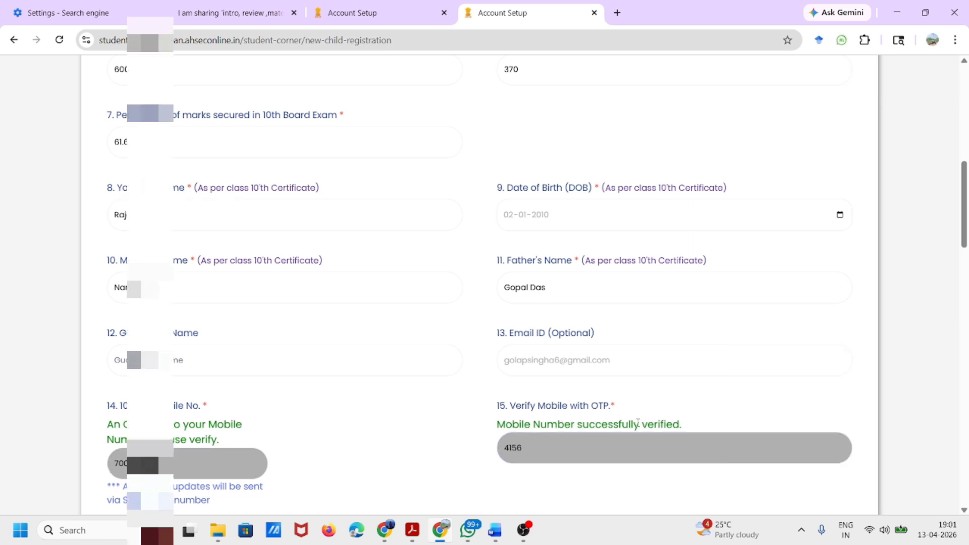
{"action": "left_click_drag", "start_coordinate": [965, 250], "coordinate": [965, 326]}
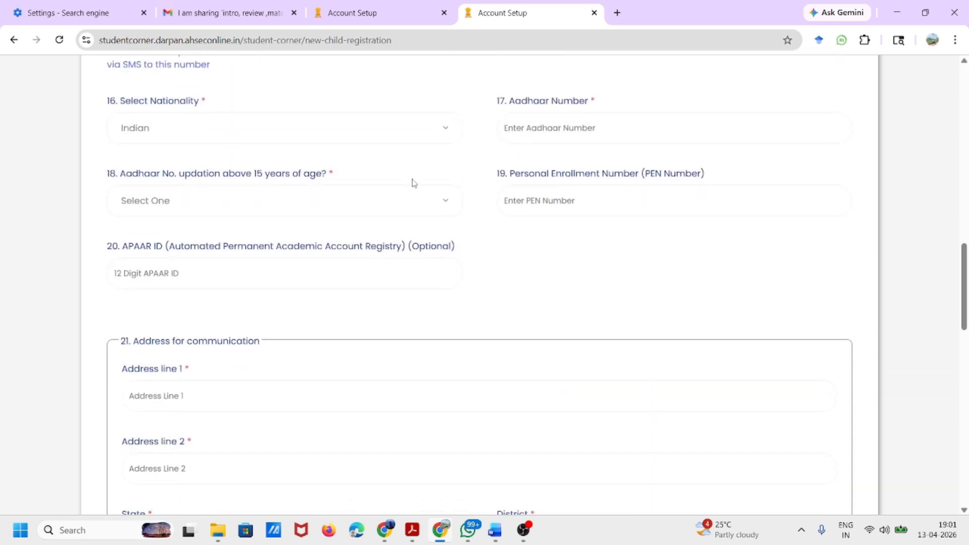
{"action": "left_click", "coordinate": [208, 130]}
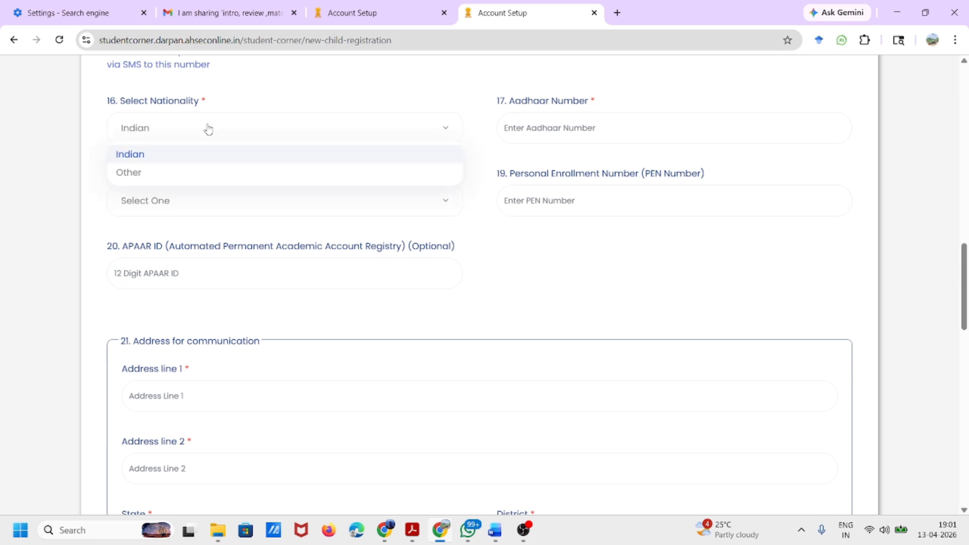
{"action": "left_click", "coordinate": [172, 158]}
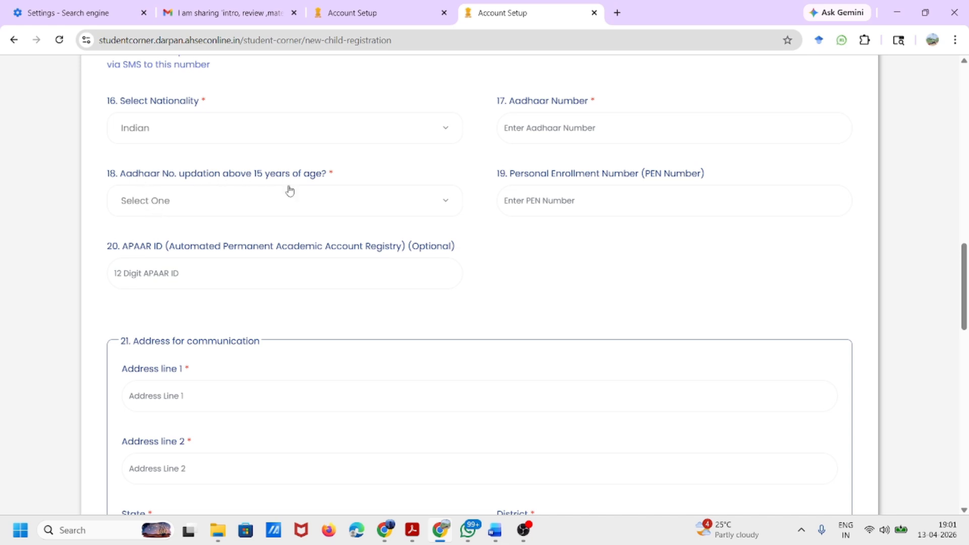
{"action": "left_click", "coordinate": [280, 201]}
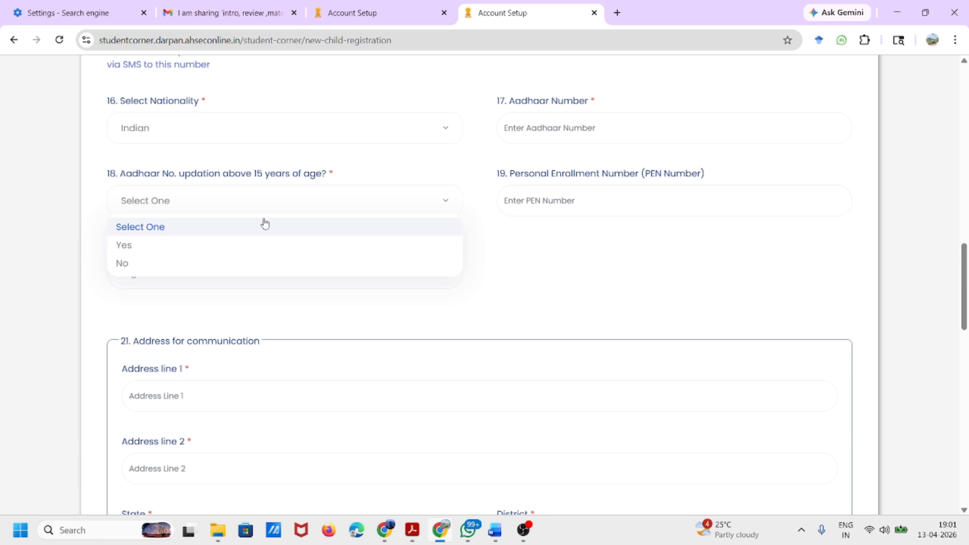
{"action": "left_click", "coordinate": [551, 234]}
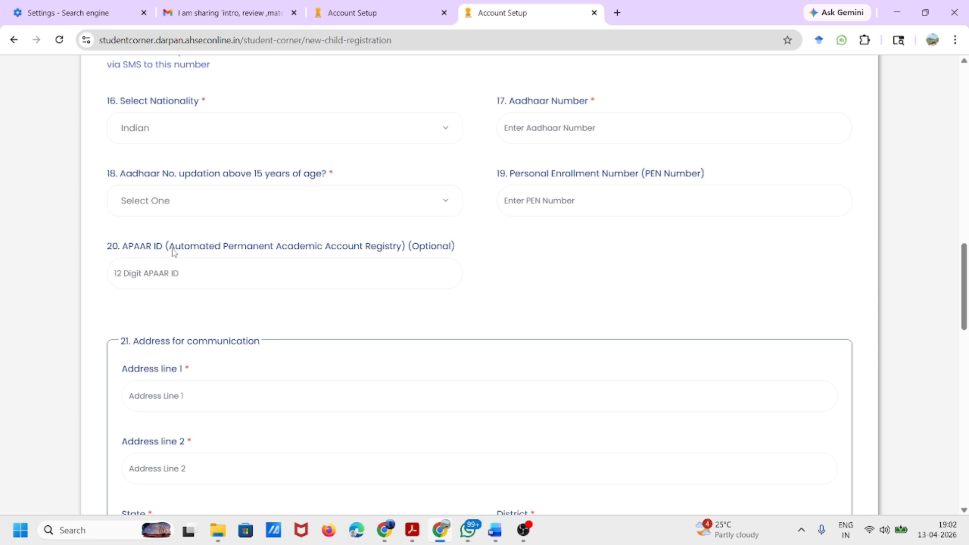
{"action": "left_click", "coordinate": [407, 271]}
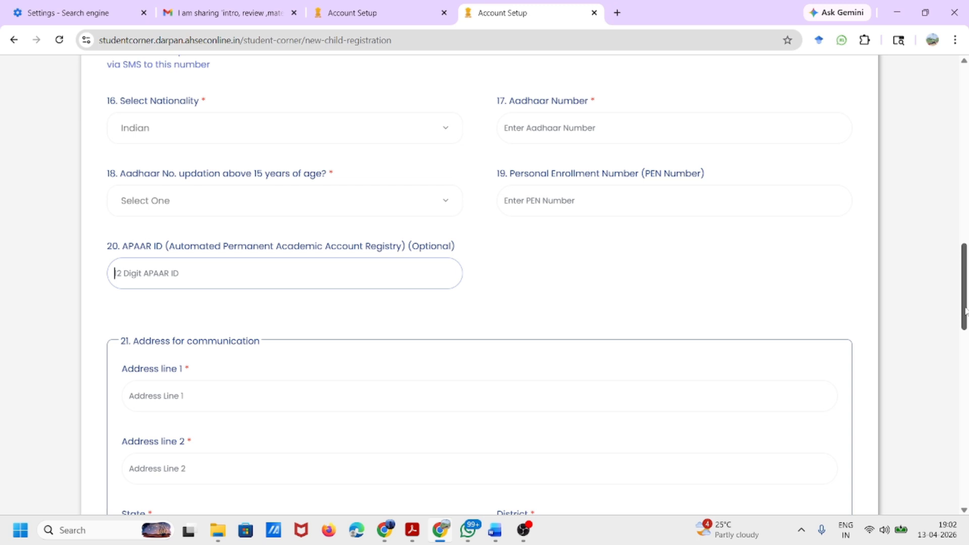
{"action": "scroll", "coordinate": [440, 240], "scroll_direction": "down", "scroll_amount": 4}
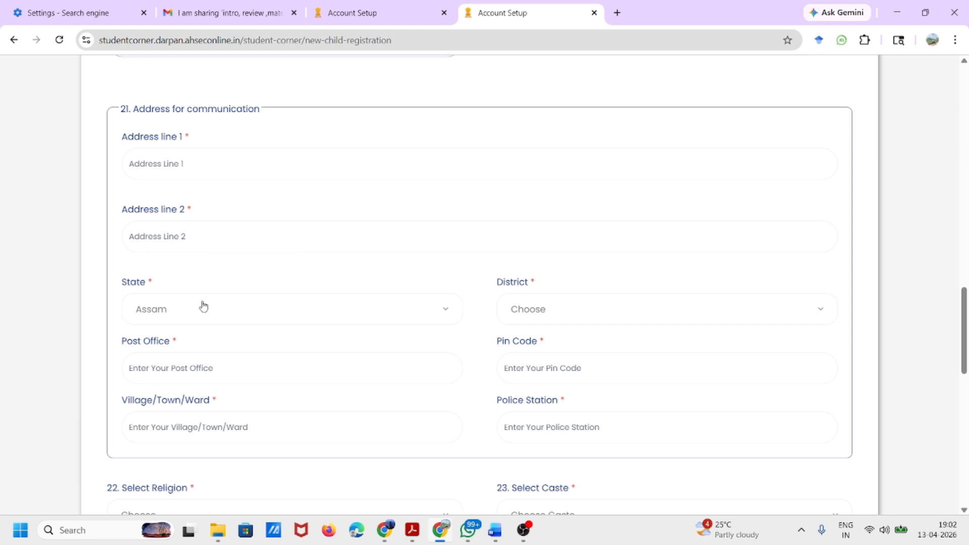
Keep Assam as the state and choose NAGAON as the district
{"action": "left_click", "coordinate": [314, 313]}
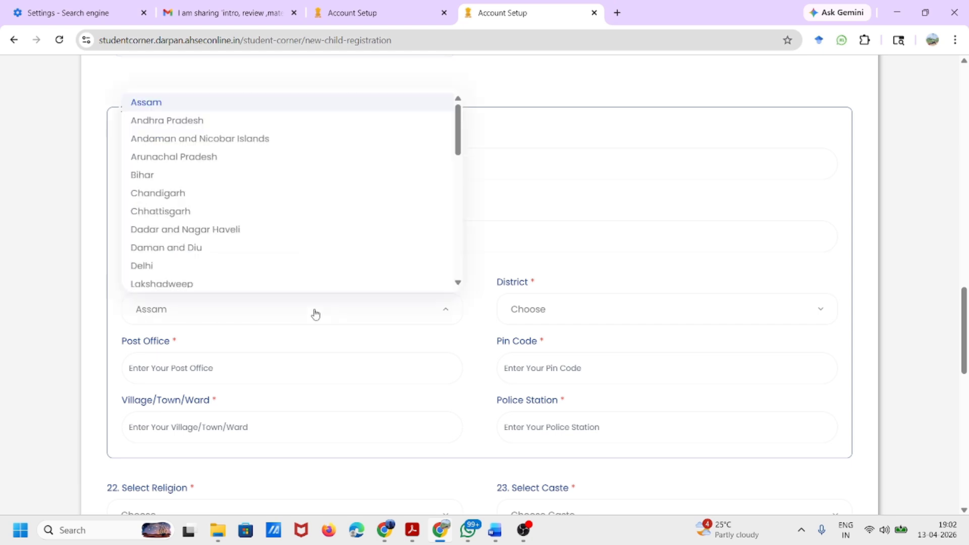
{"action": "left_click", "coordinate": [367, 109]}
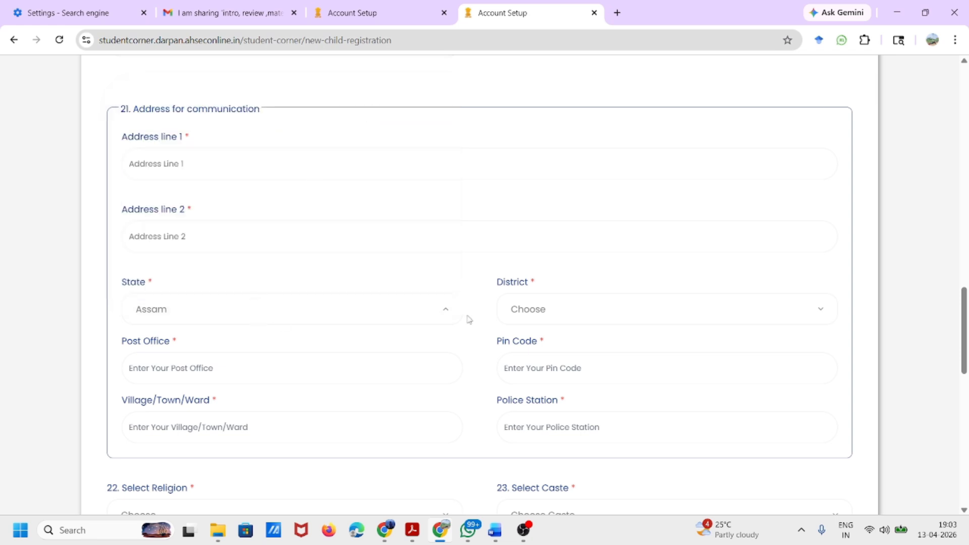
{"action": "left_click", "coordinate": [548, 310]}
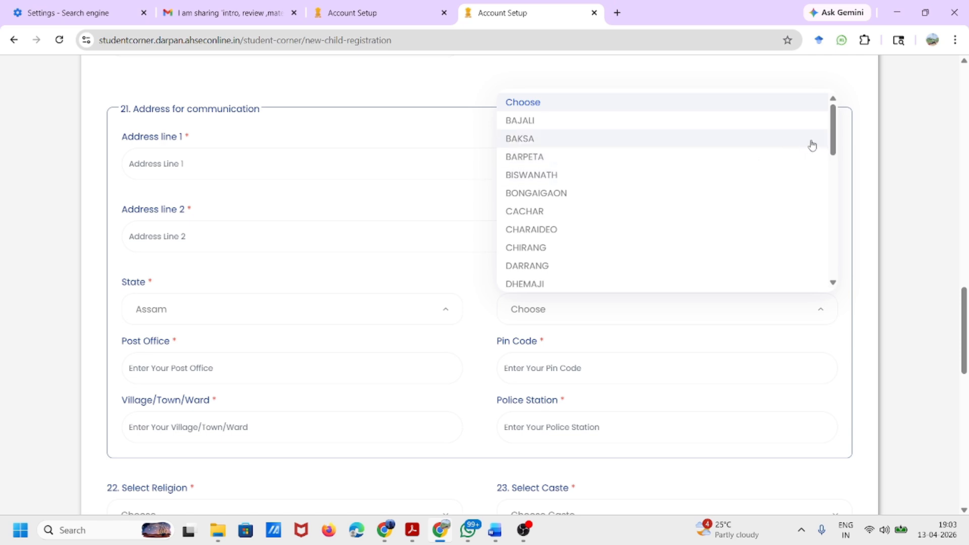
{"action": "left_click_drag", "start_coordinate": [834, 147], "coordinate": [837, 248]}
{"action": "left_click", "coordinate": [649, 225]}
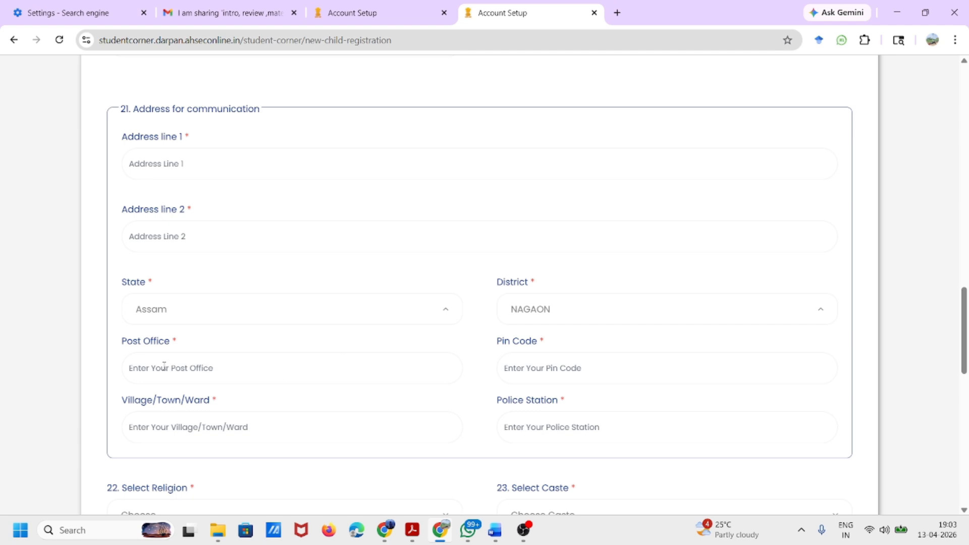
Step through the Post Office, Pin Code, Village/Town/Ward and Police Station fields
{"action": "left_click", "coordinate": [205, 365]}
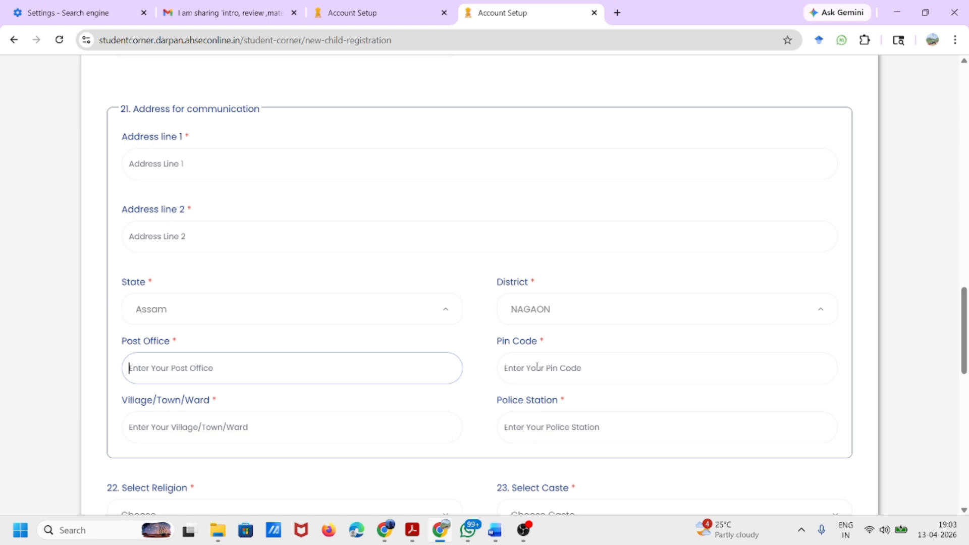
{"action": "left_click", "coordinate": [591, 364]}
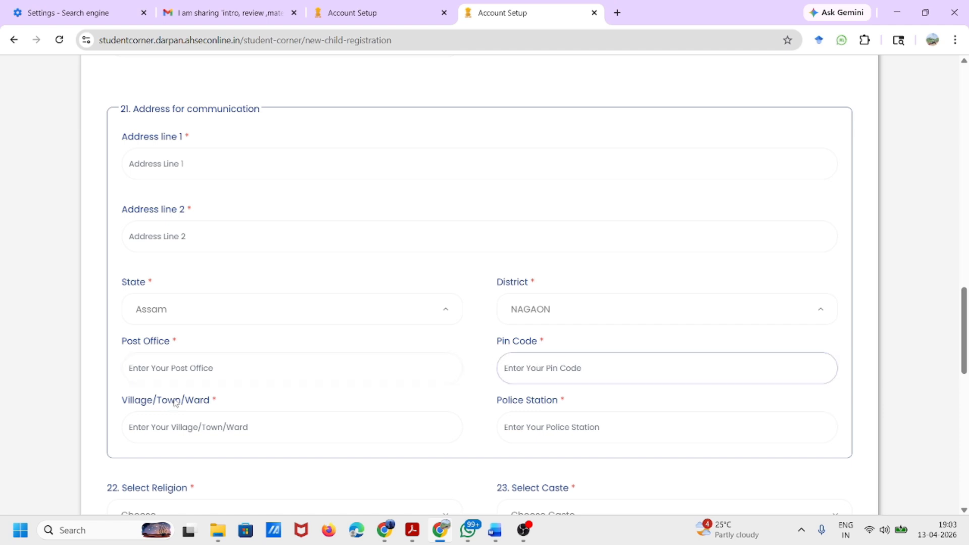
{"action": "left_click", "coordinate": [162, 428]}
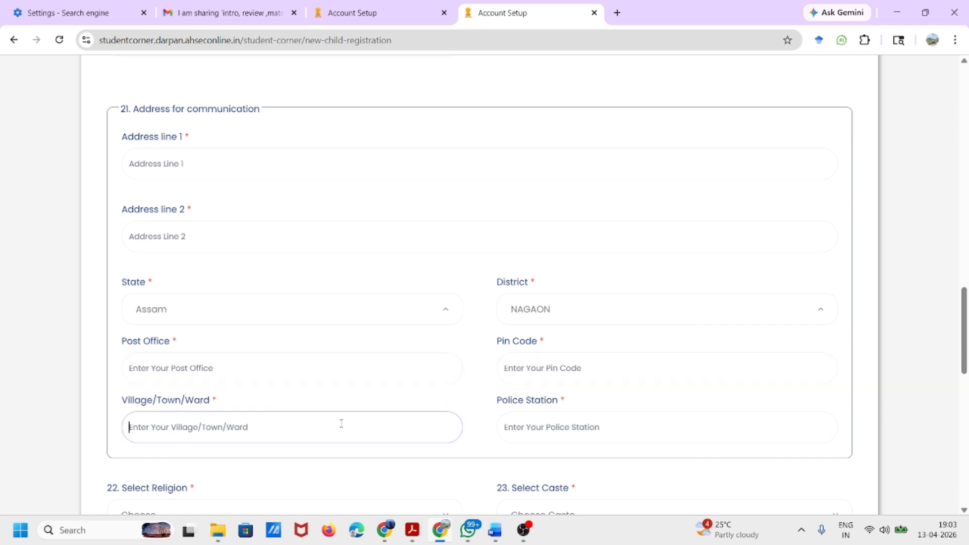
{"action": "left_click", "coordinate": [537, 425]}
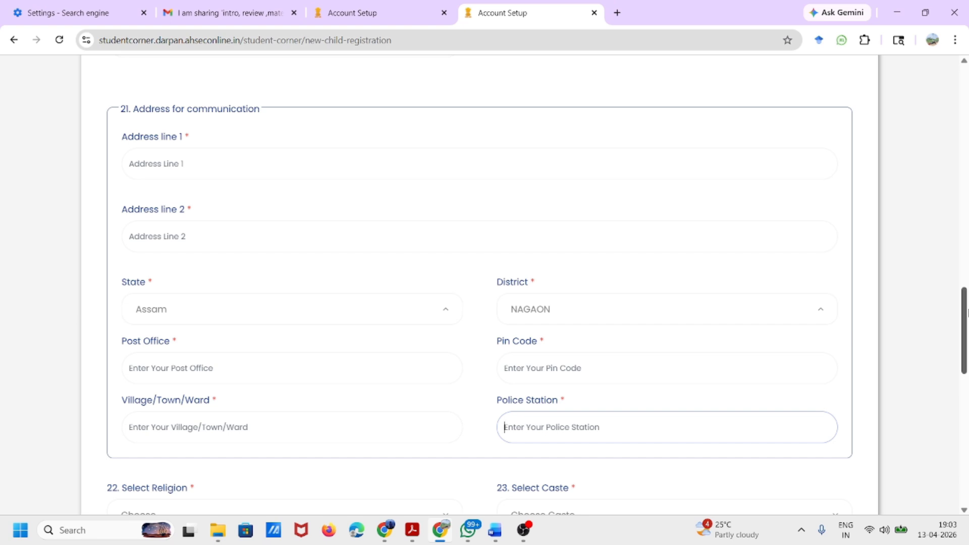
Scroll down and choose HINDUISM as religion and OBC as caste
{"action": "scroll", "coordinate": [965, 316], "scroll_direction": "down", "scroll_amount": 5}
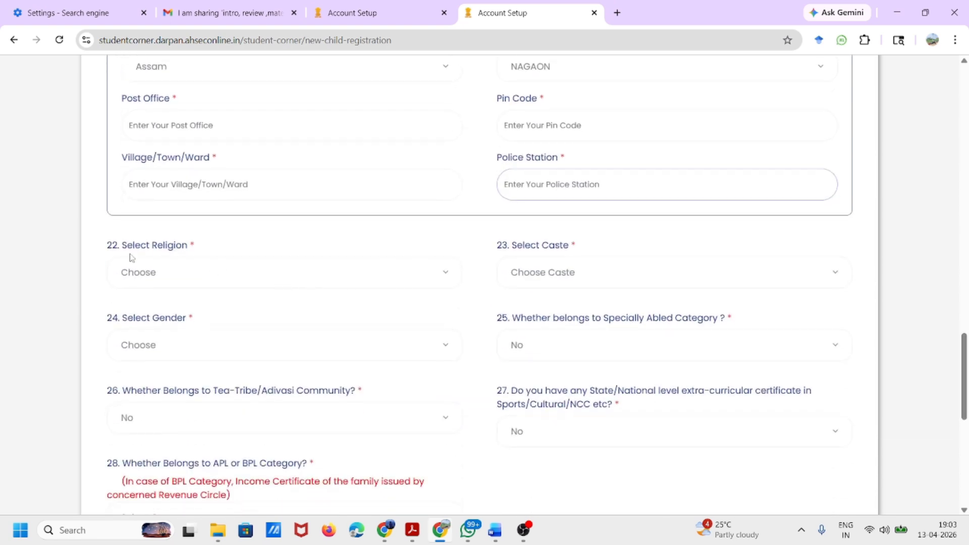
{"action": "left_click", "coordinate": [185, 273]}
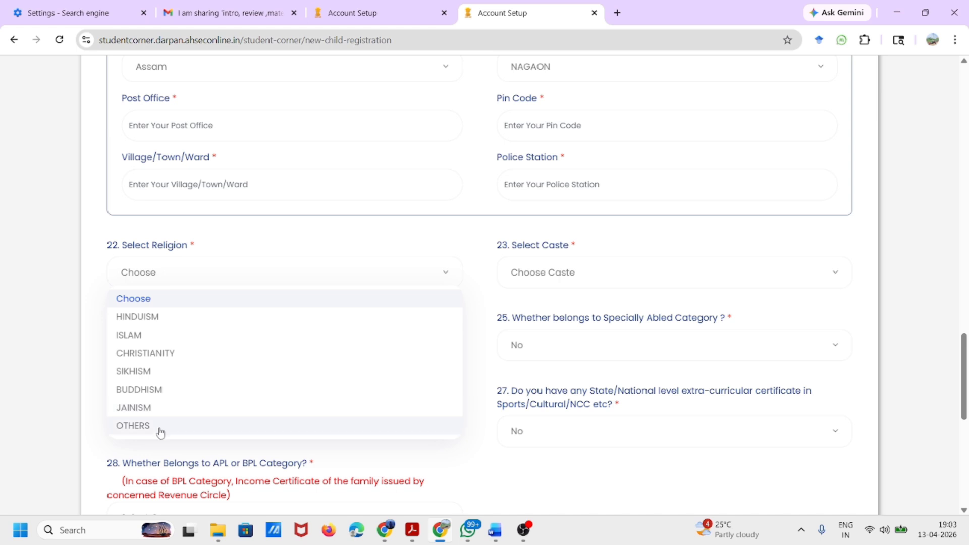
{"action": "left_click", "coordinate": [176, 319]}
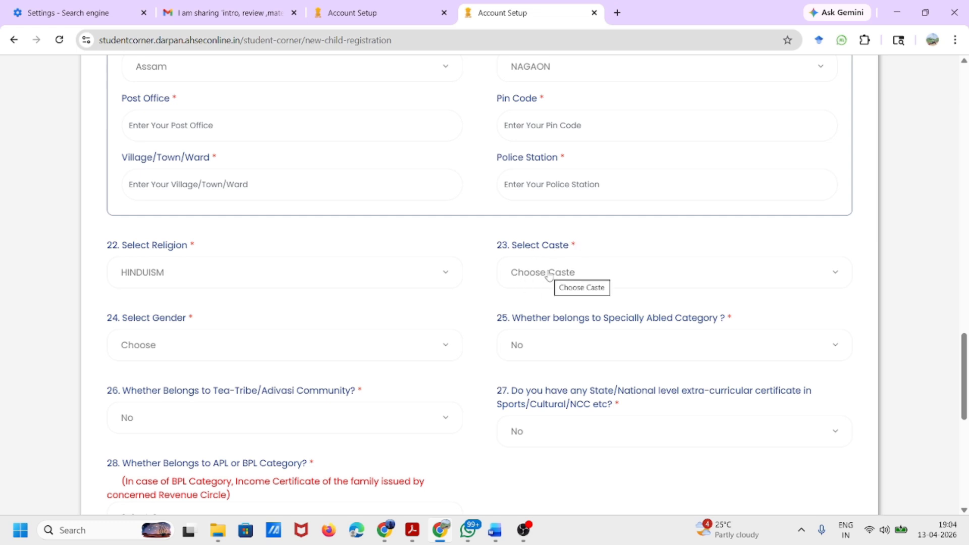
{"action": "left_click", "coordinate": [560, 282]}
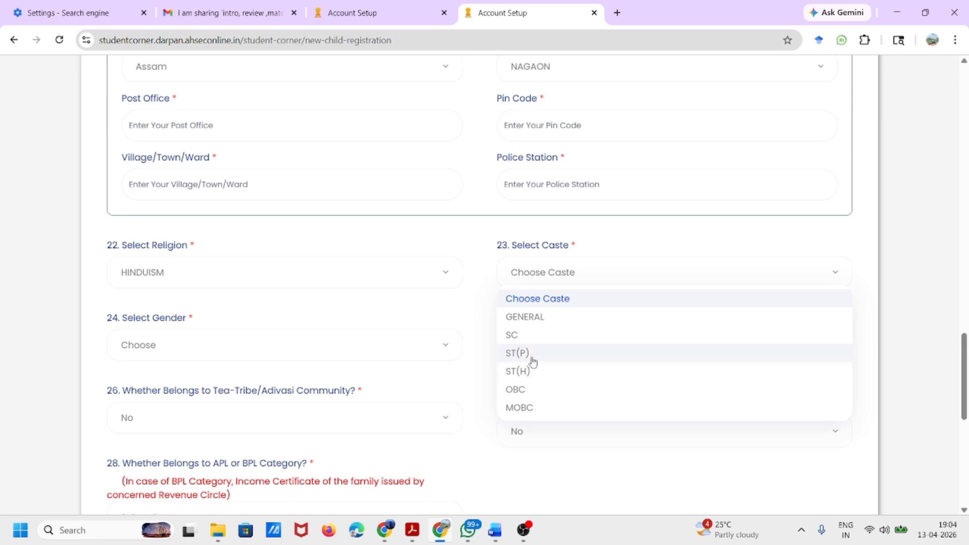
{"action": "left_click", "coordinate": [535, 393]}
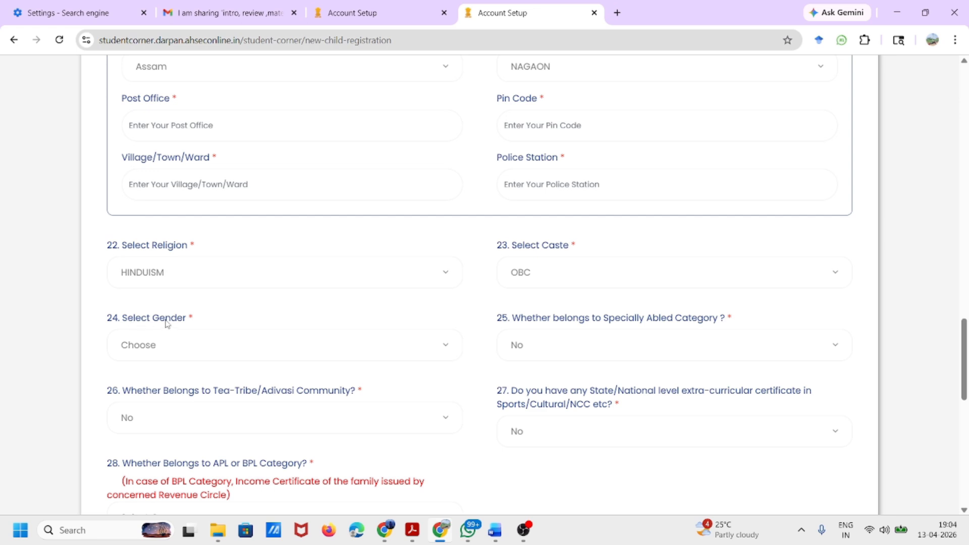
Select Male in the Gender dropdown
{"action": "left_click", "coordinate": [139, 353]}
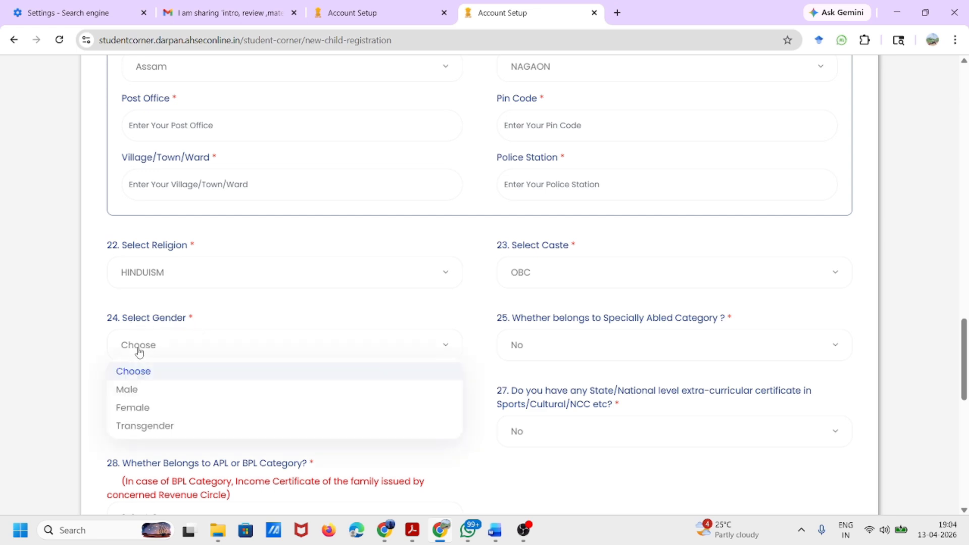
{"action": "left_click", "coordinate": [148, 392]}
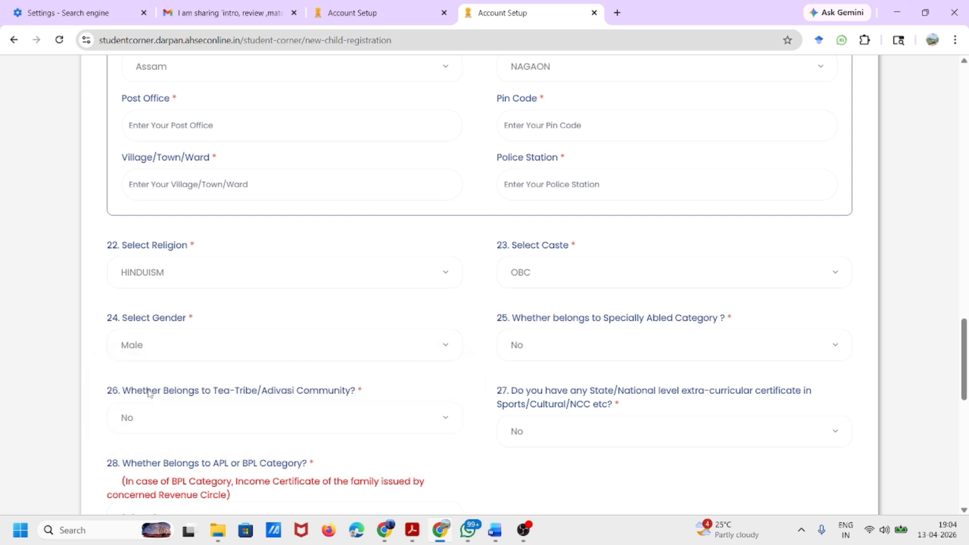
{"action": "left_click", "coordinate": [158, 358]}
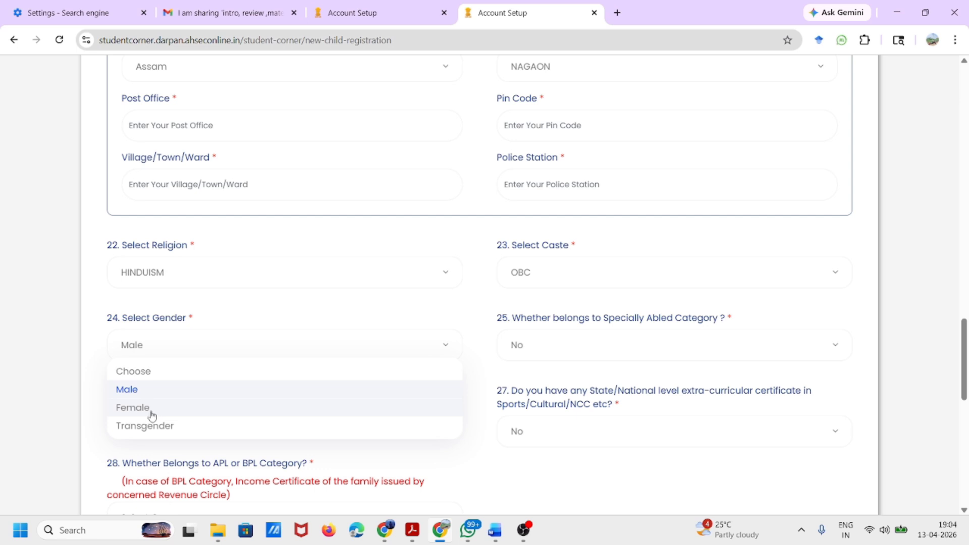
{"action": "left_click", "coordinate": [147, 392]}
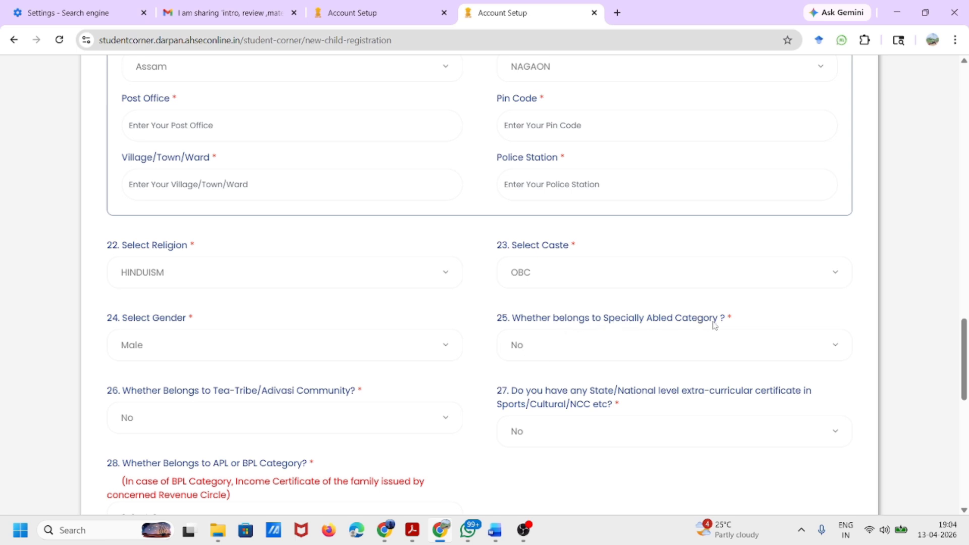
{"action": "left_click", "coordinate": [555, 352]}
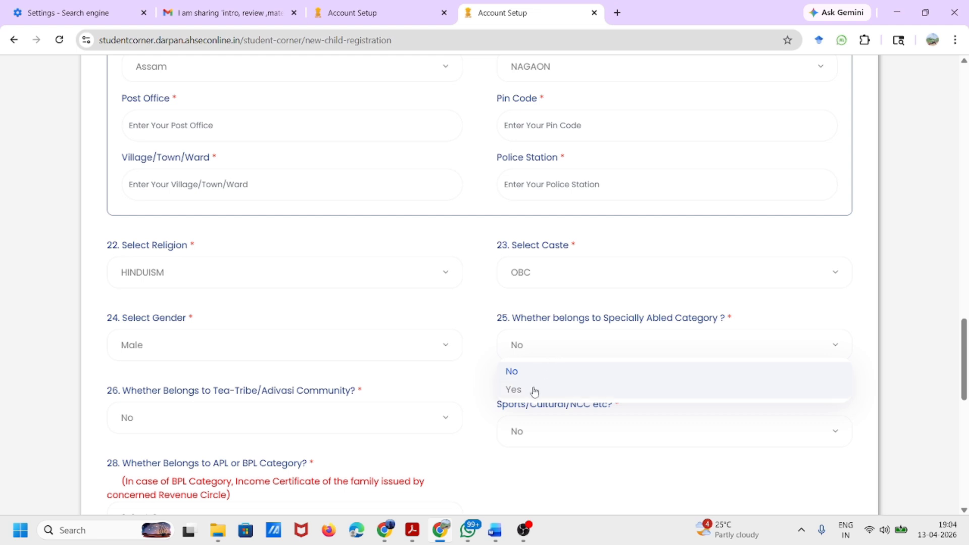
{"action": "left_click", "coordinate": [533, 395]}
{"action": "left_click", "coordinate": [547, 348]}
{"action": "left_click", "coordinate": [527, 376]}
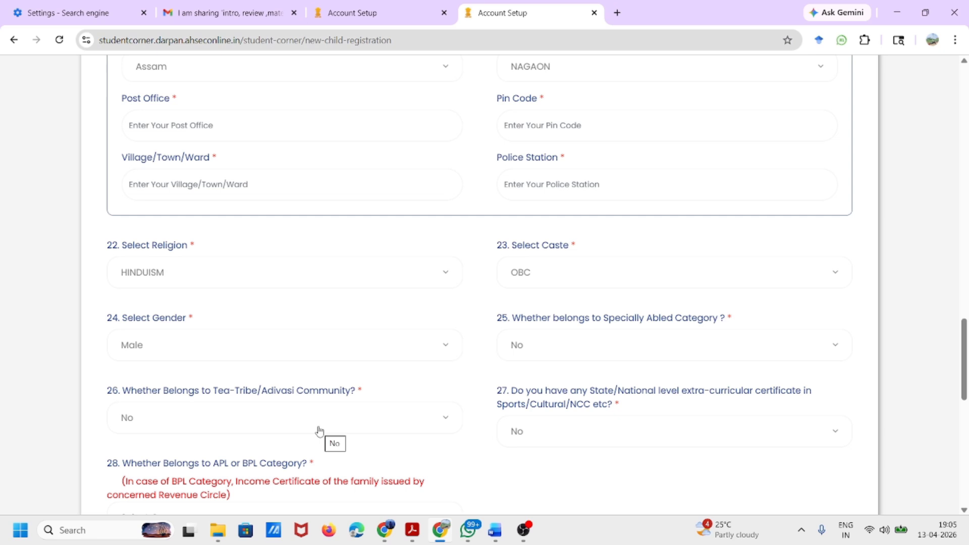
{"action": "left_click", "coordinate": [279, 418]}
{"action": "left_click", "coordinate": [234, 373]}
{"action": "left_click", "coordinate": [570, 440]}
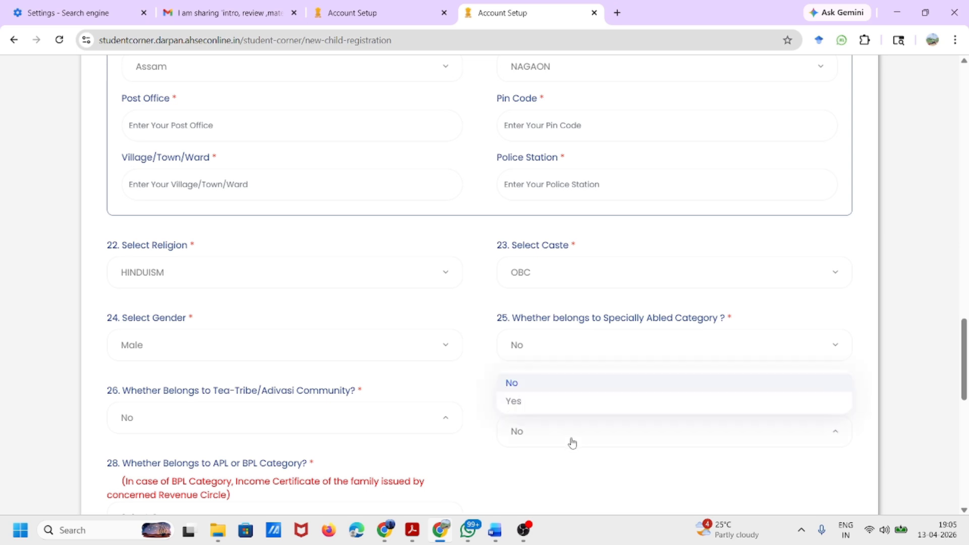
{"action": "left_click", "coordinate": [545, 401]}
{"action": "left_click", "coordinate": [543, 431]}
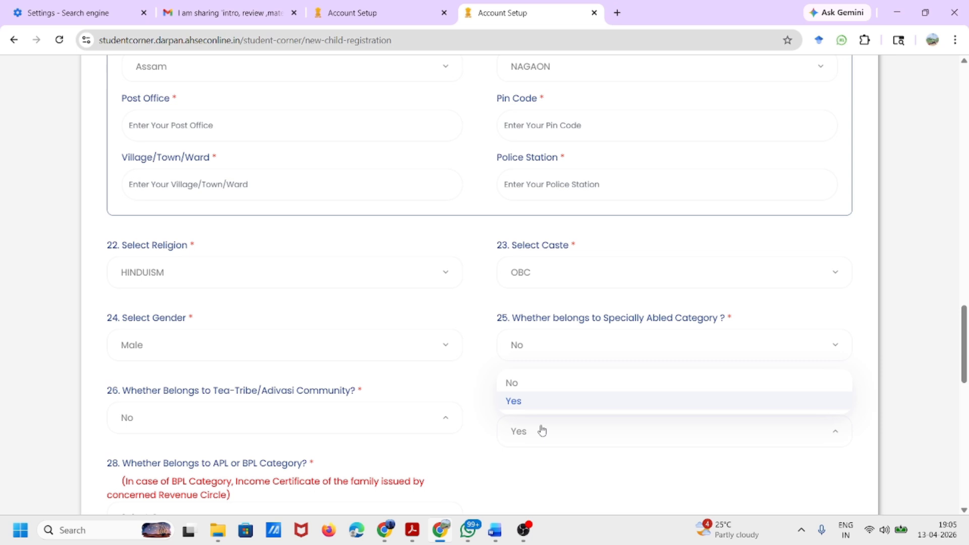
{"action": "left_click", "coordinate": [527, 384]}
{"action": "scroll", "coordinate": [954, 374], "scroll_direction": "down", "scroll_amount": 5}
{"action": "scroll", "coordinate": [965, 419], "scroll_direction": "down", "scroll_amount": 1}
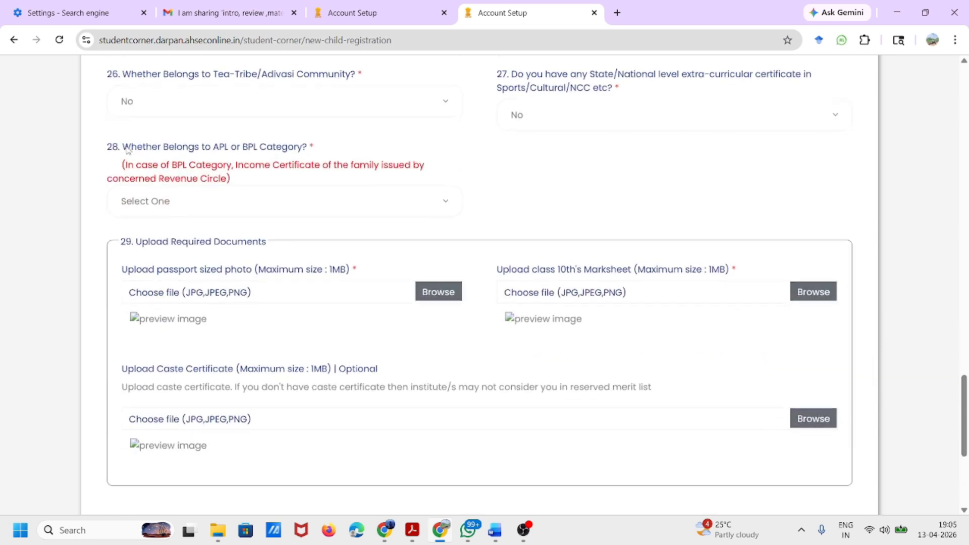
Answer the question 28 APL/BPL category with BPL (Below Poverty Line)
{"action": "left_click_drag", "start_coordinate": [128, 150], "coordinate": [305, 153]}
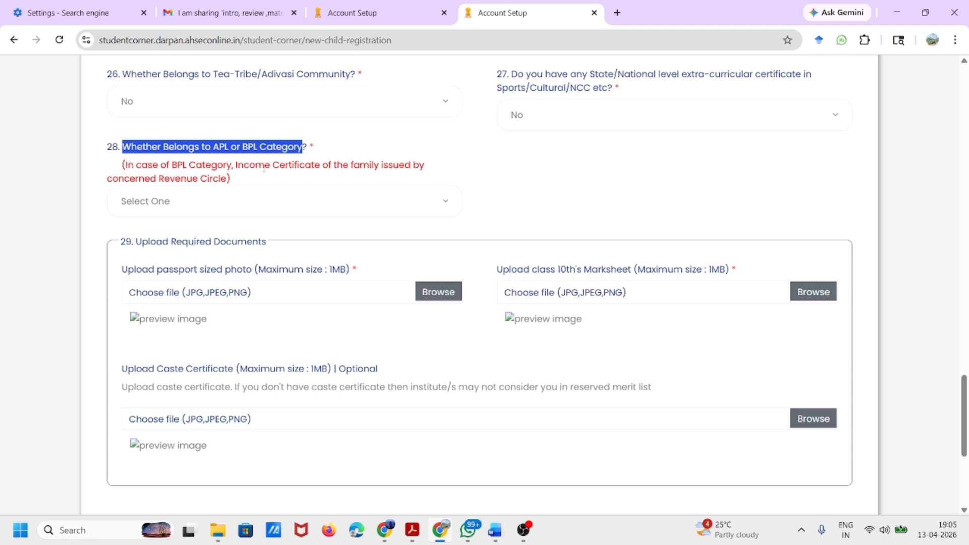
{"action": "left_click", "coordinate": [255, 211]}
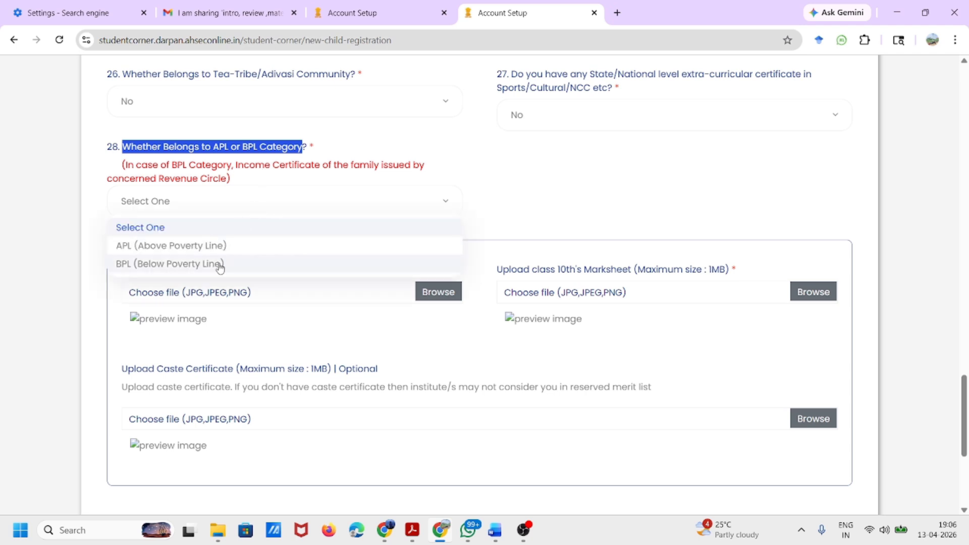
{"action": "left_click", "coordinate": [135, 167]}
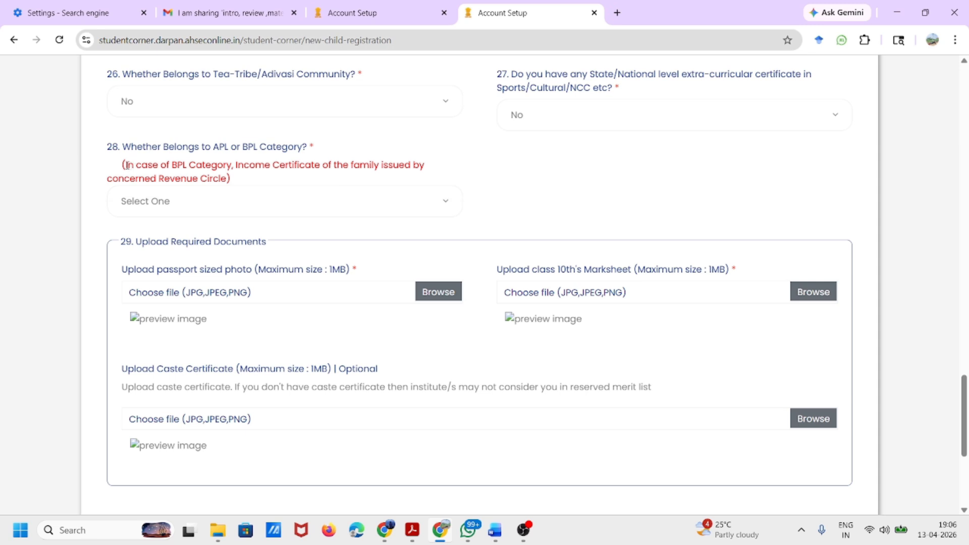
{"action": "left_click_drag", "start_coordinate": [124, 165], "coordinate": [226, 177]}
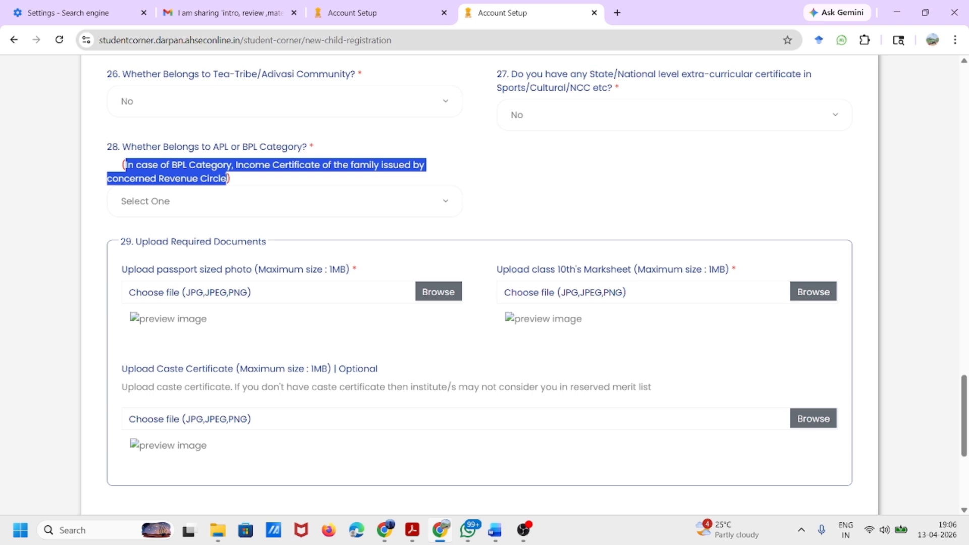
{"action": "left_click", "coordinate": [235, 179]}
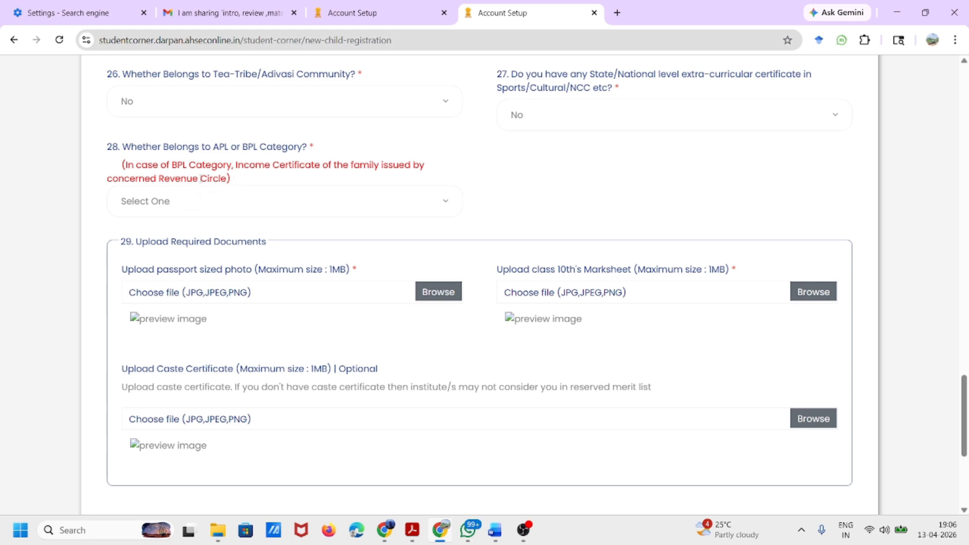
{"action": "left_click", "coordinate": [195, 205]}
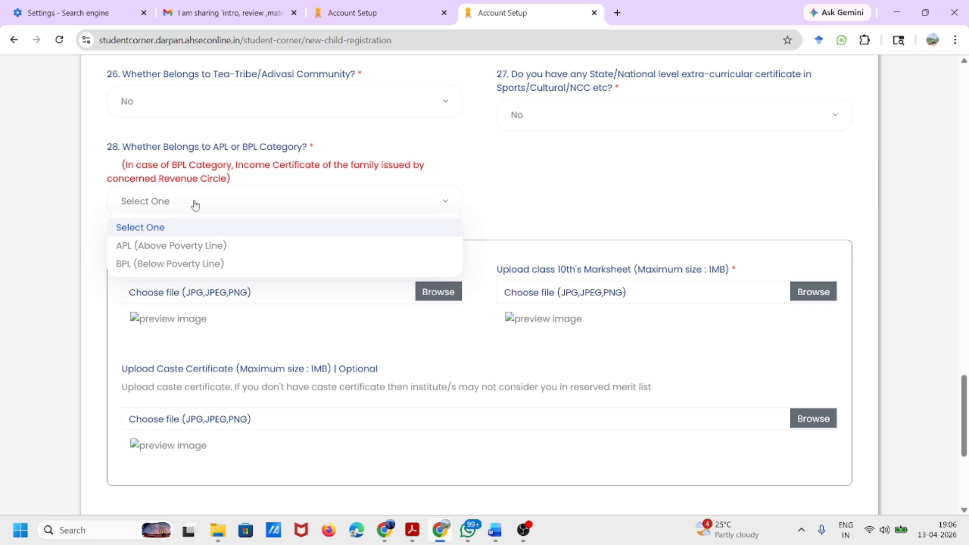
{"action": "left_click", "coordinate": [185, 263]}
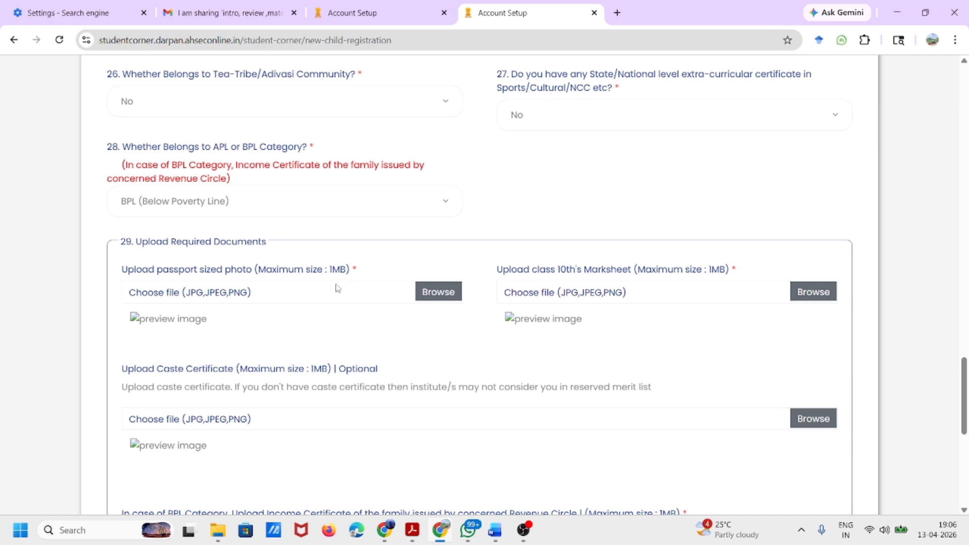
{"action": "left_click", "coordinate": [439, 292]}
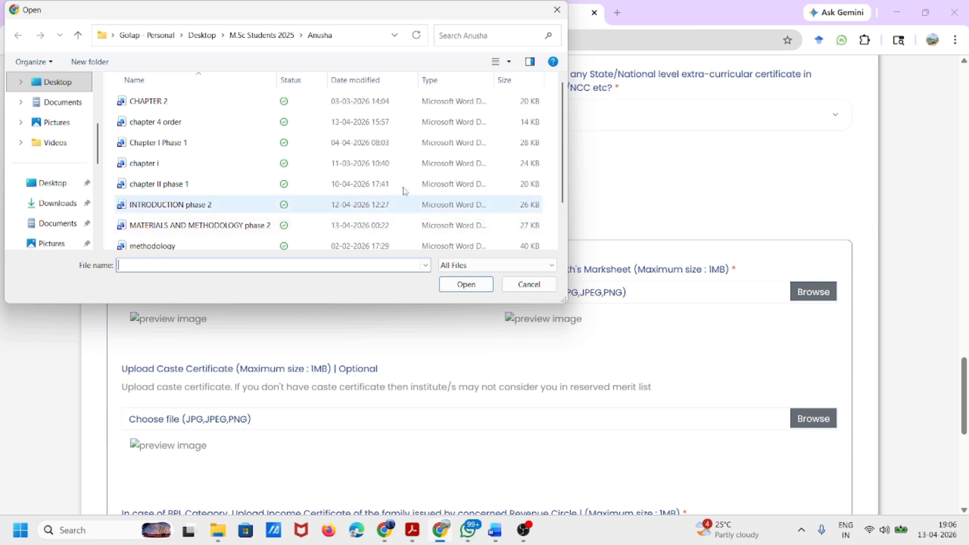
{"action": "left_click", "coordinate": [544, 291]}
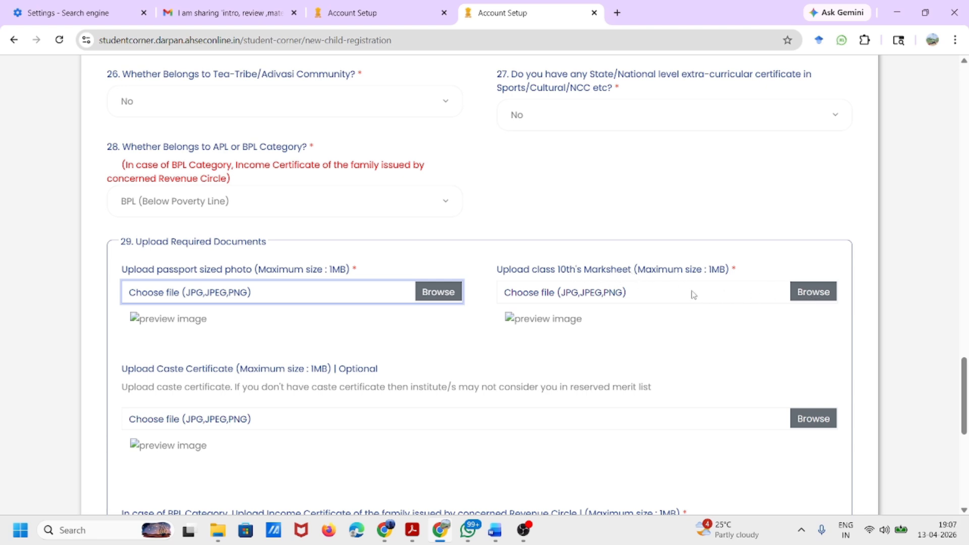
{"action": "left_click", "coordinate": [807, 295]}
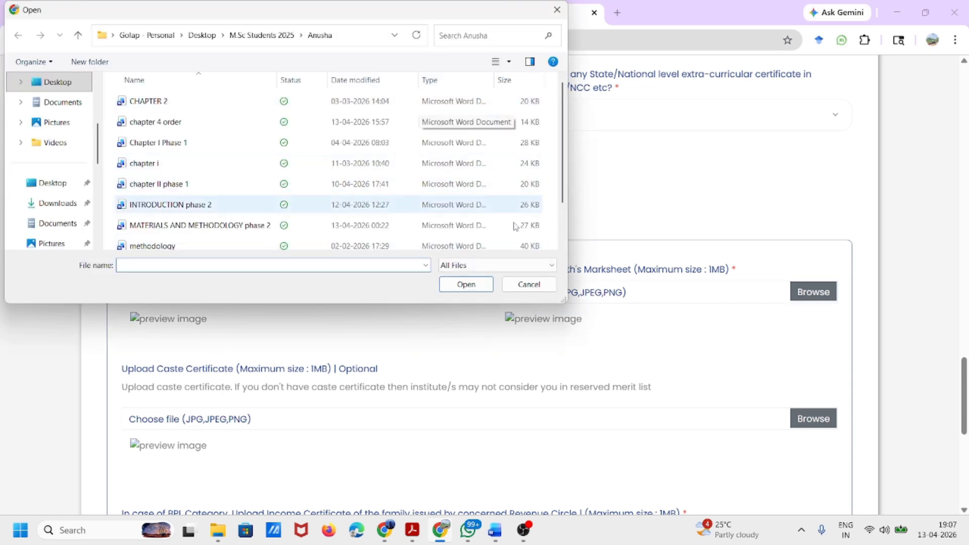
{"action": "left_click", "coordinate": [529, 284]}
{"action": "left_click_drag", "start_coordinate": [965, 407], "coordinate": [965, 429]}
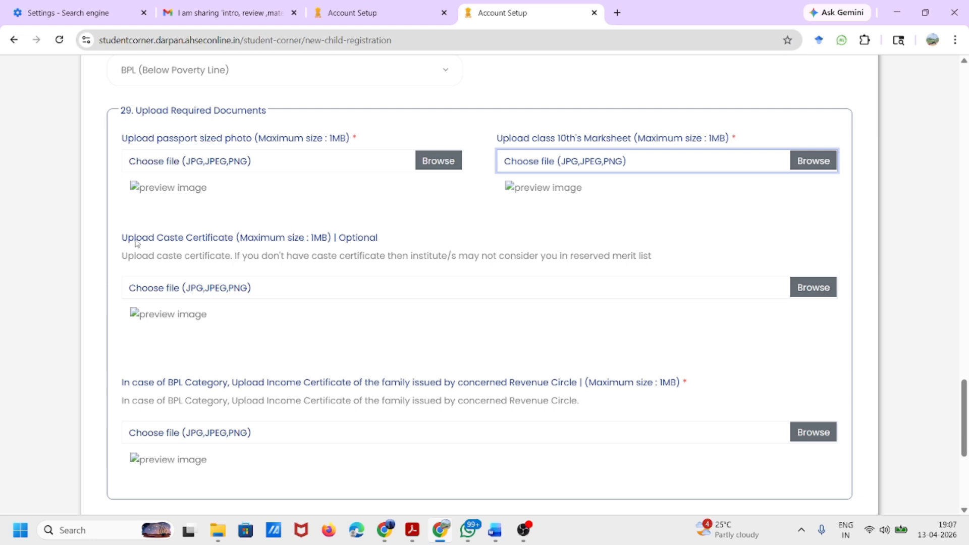
Review the caste certificate upload section and scroll further down the form
{"action": "left_click_drag", "start_coordinate": [122, 237], "coordinate": [236, 242]}
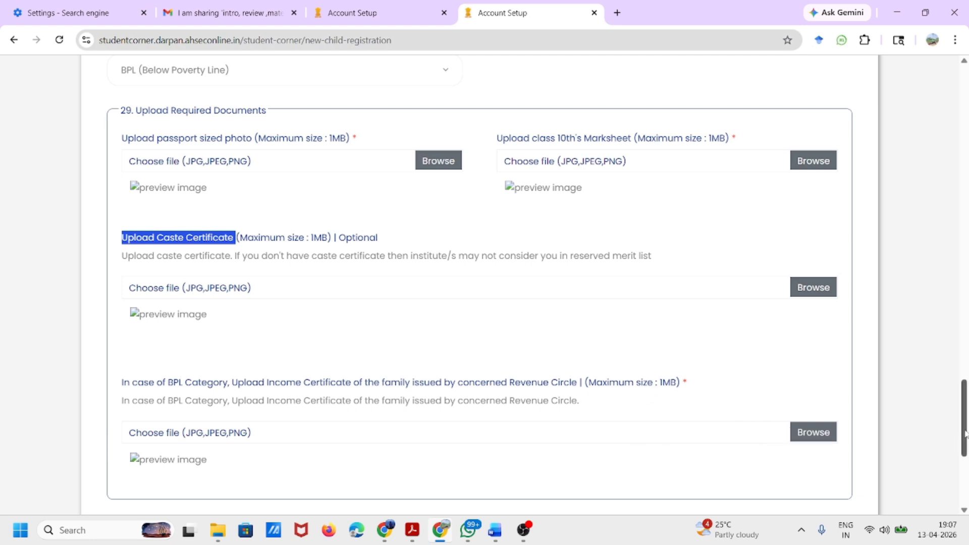
{"action": "left_click_drag", "start_coordinate": [965, 434], "coordinate": [966, 440]}
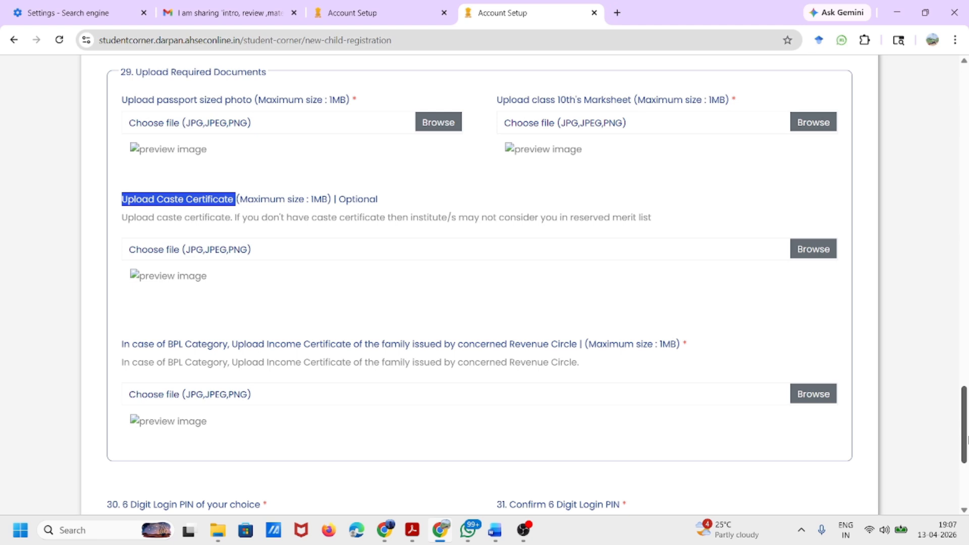
{"action": "left_click_drag", "start_coordinate": [963, 435], "coordinate": [966, 478]}
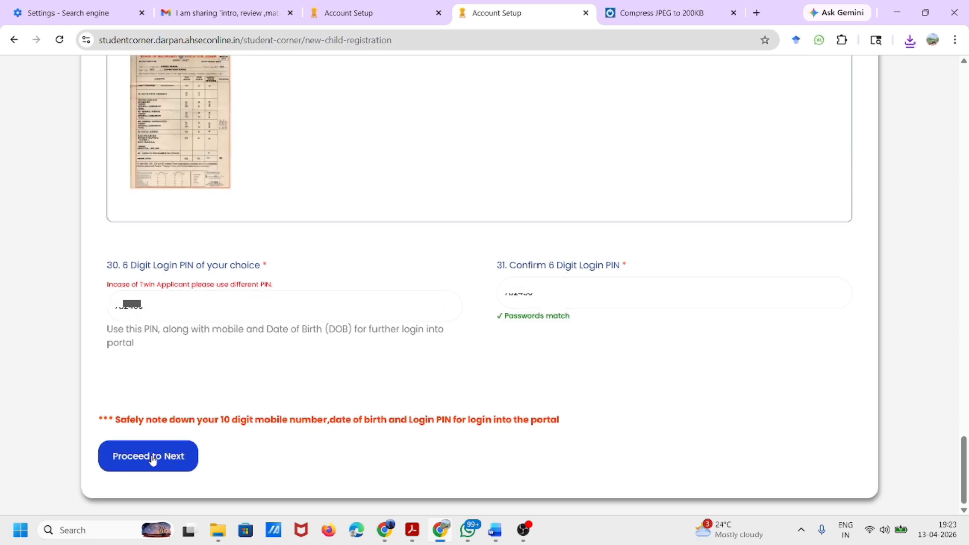
Open the application preview and scroll down to the declaration paragraph
{"action": "left_click", "coordinate": [151, 457]}
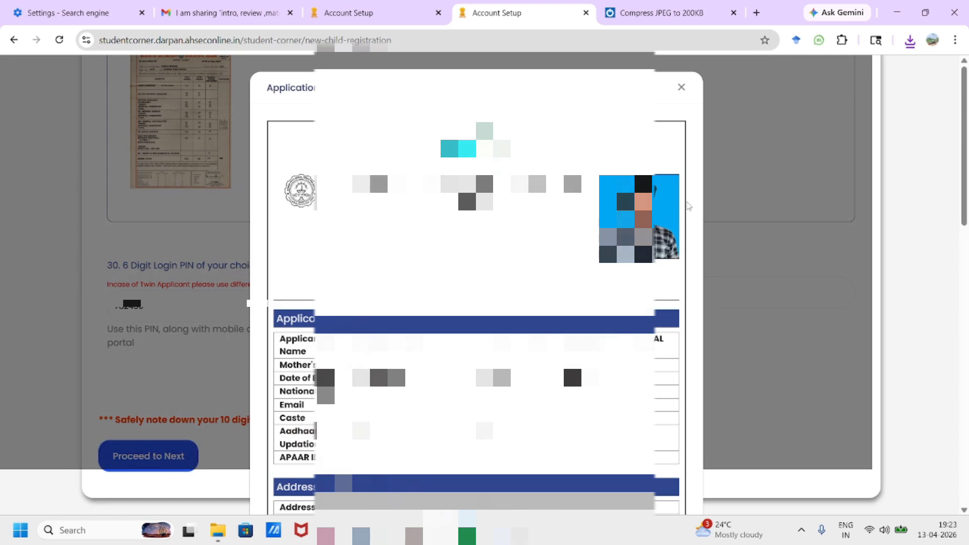
{"action": "left_click_drag", "start_coordinate": [965, 127], "coordinate": [967, 419]}
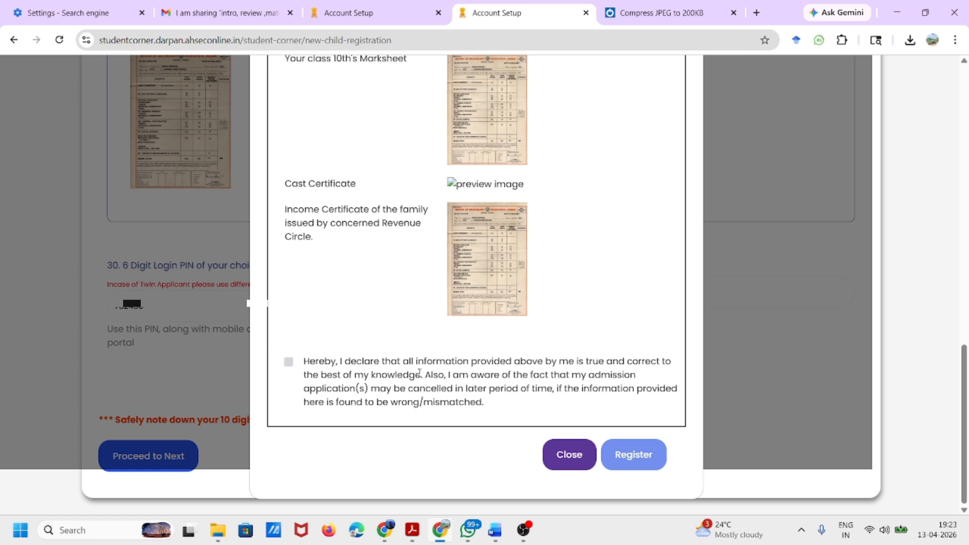
{"action": "left_click_drag", "start_coordinate": [303, 361], "coordinate": [500, 408]}
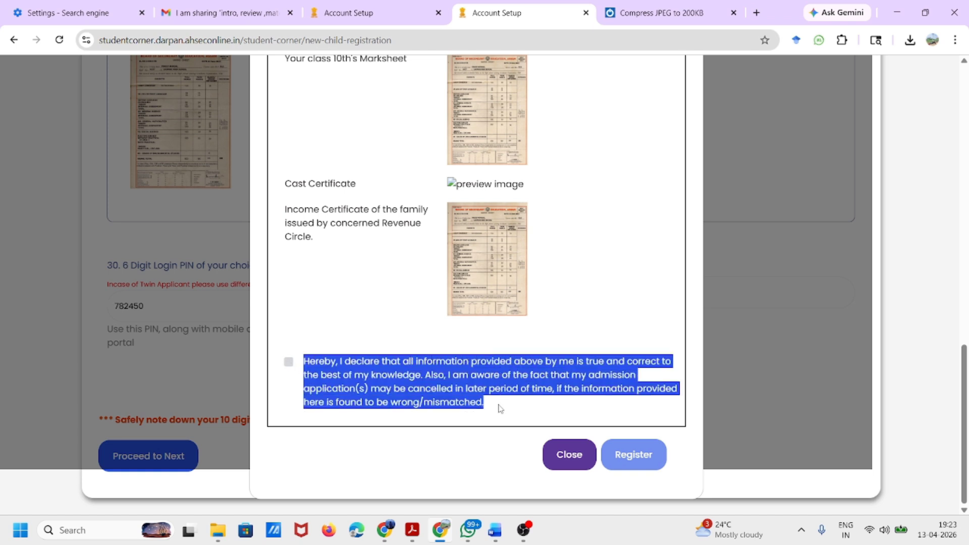
Tick the declaration that all information is true and submit the registration
{"action": "left_click", "coordinate": [289, 362]}
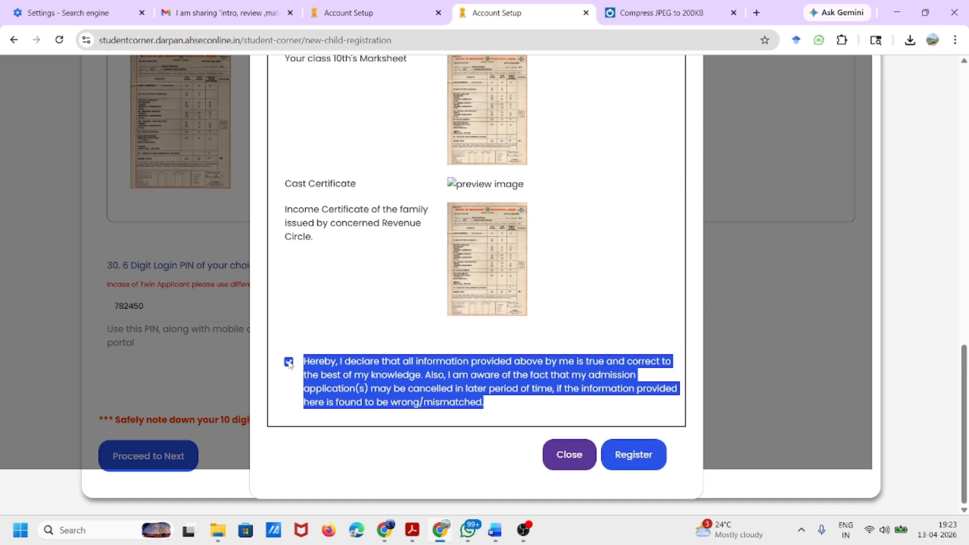
{"action": "left_click", "coordinate": [288, 363]}
{"action": "left_click", "coordinate": [289, 362]}
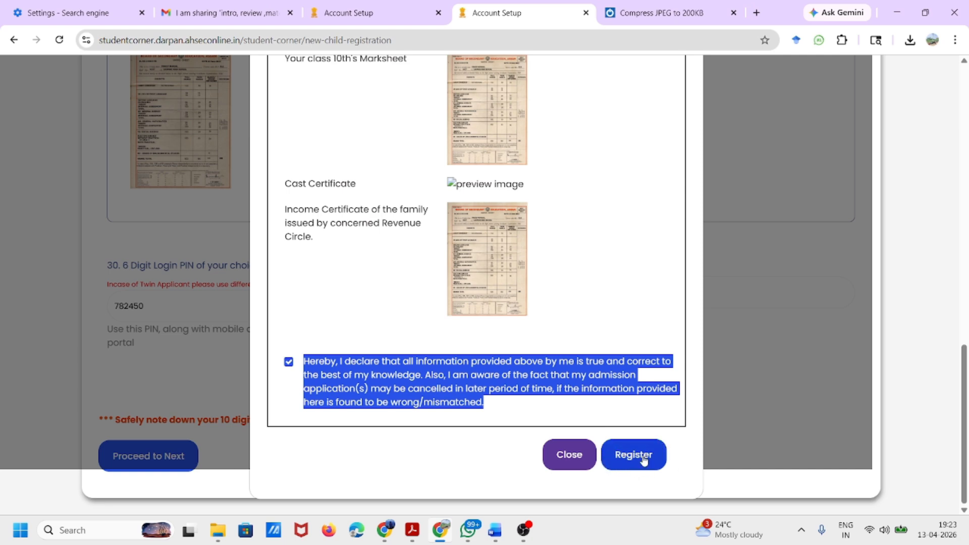
{"action": "left_click", "coordinate": [290, 361]}
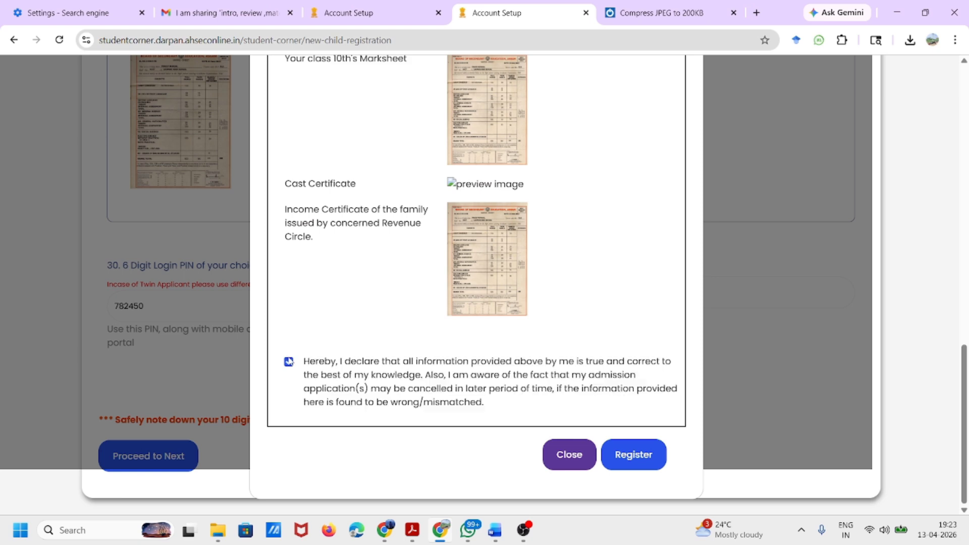
{"action": "left_click", "coordinate": [290, 361]}
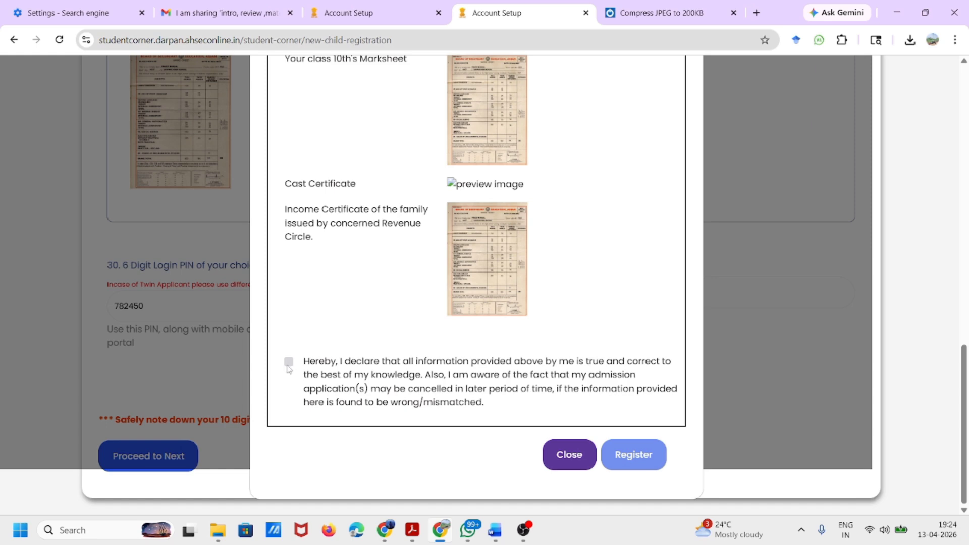
{"action": "left_click", "coordinate": [289, 363]}
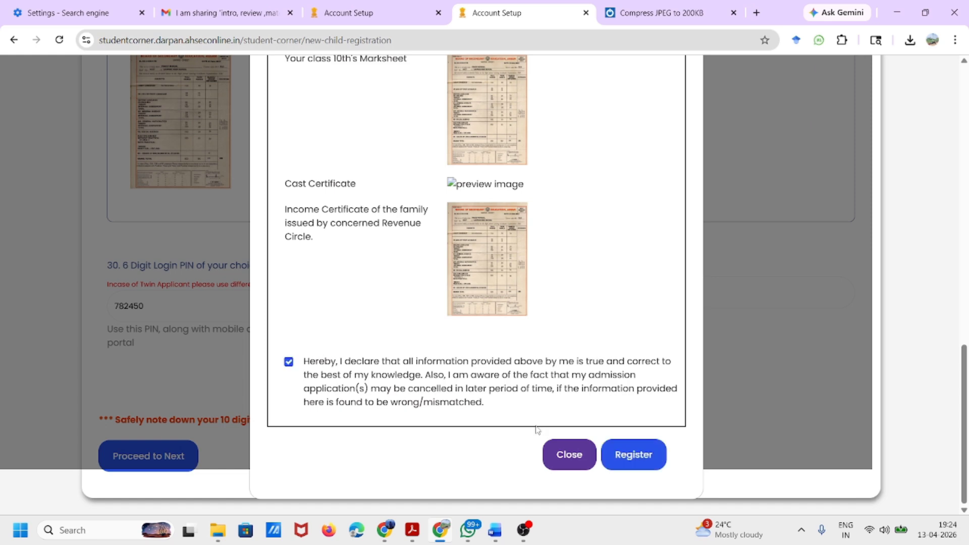
{"action": "left_click", "coordinate": [635, 457]}
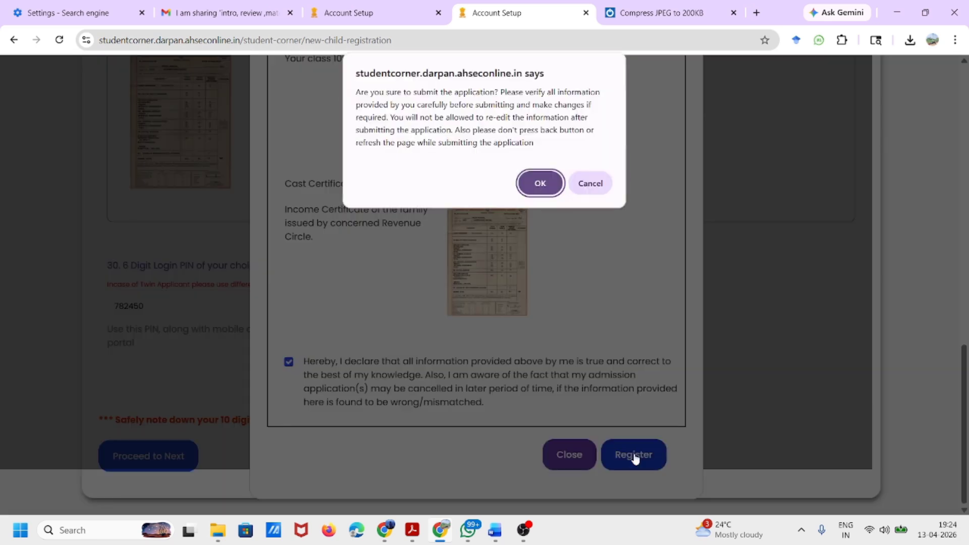
Confirm the registration submission with OK in the browser dialog
{"action": "left_click", "coordinate": [541, 184]}
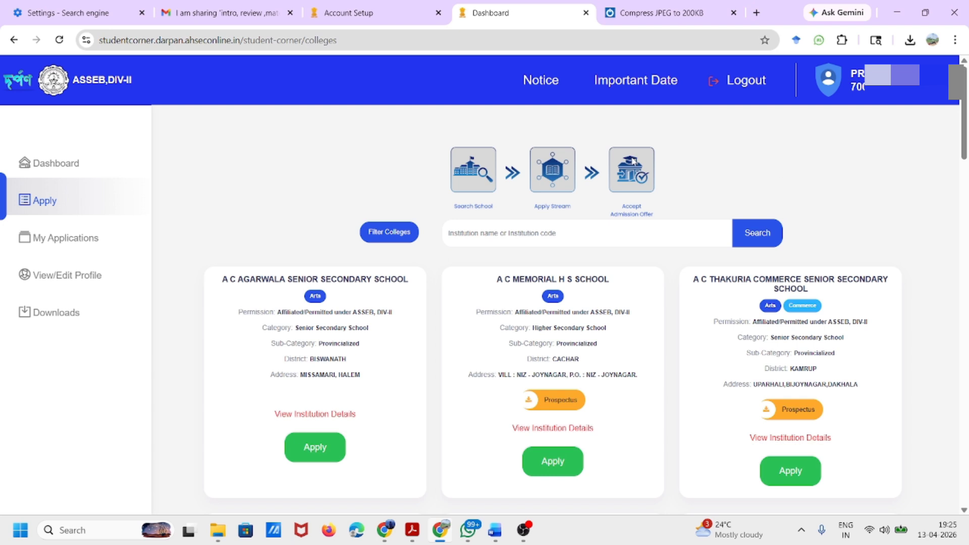
Search institutions for Raha and open the RAHA COLLEGE details page
{"action": "left_click", "coordinate": [483, 234]}
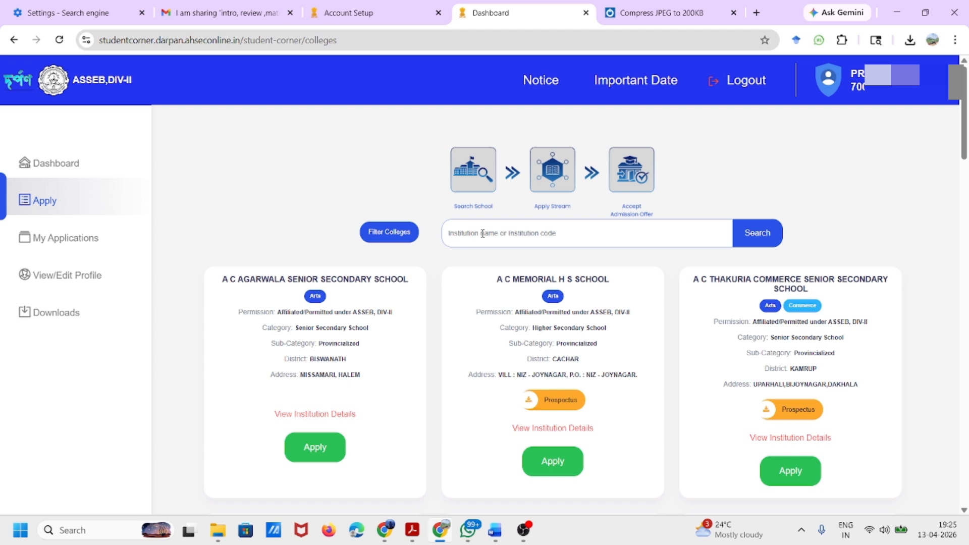
{"action": "type", "text": "raha college"}
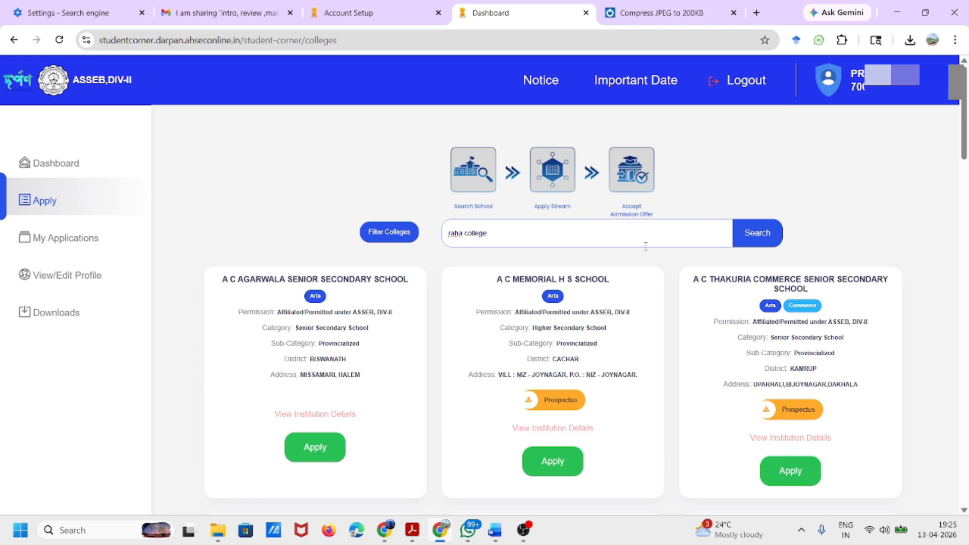
{"action": "left_click", "coordinate": [765, 235]}
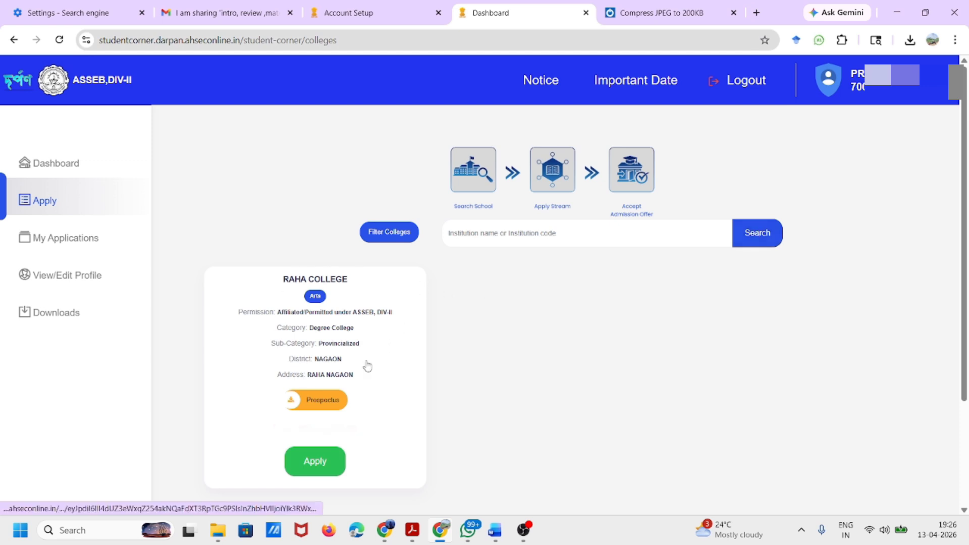
{"action": "left_click", "coordinate": [319, 464]}
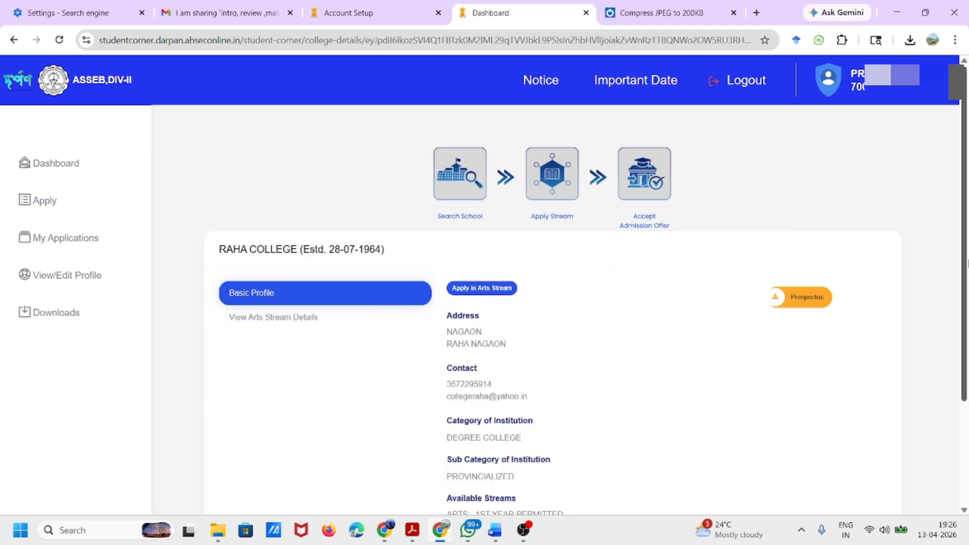
{"action": "left_click_drag", "start_coordinate": [965, 262], "coordinate": [967, 285]}
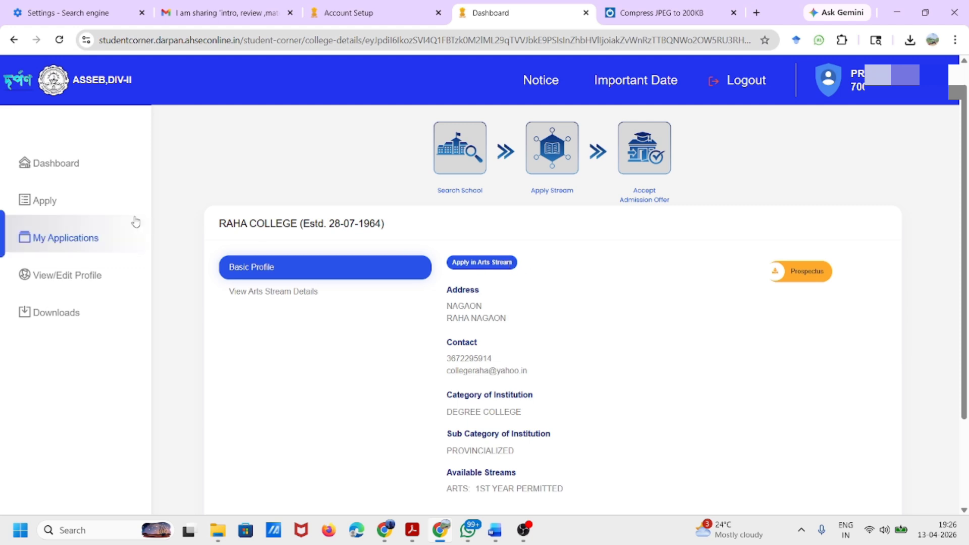
Search for 'raha hs' and open RAHA H S SCHOOL's Arts stream application form
{"action": "left_click", "coordinate": [84, 202]}
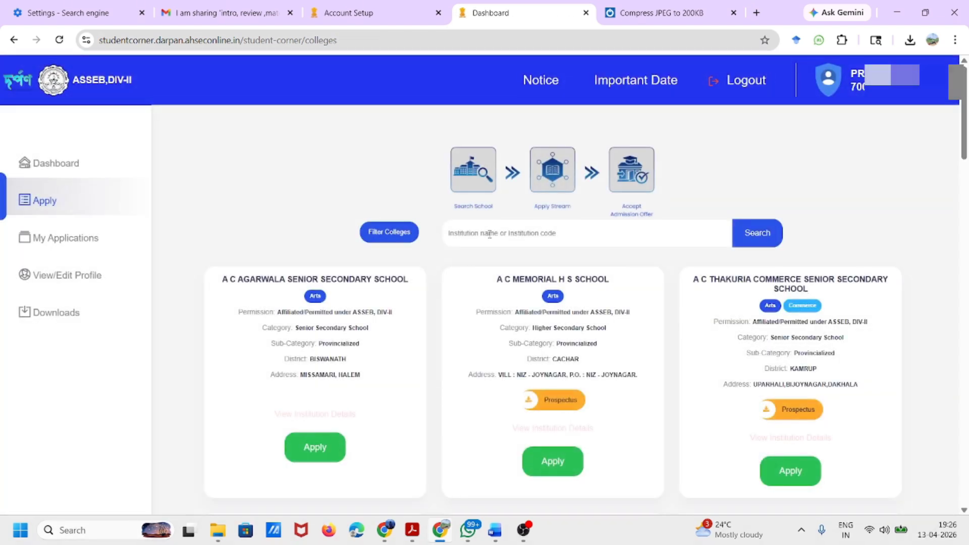
{"action": "left_click", "coordinate": [490, 233]}
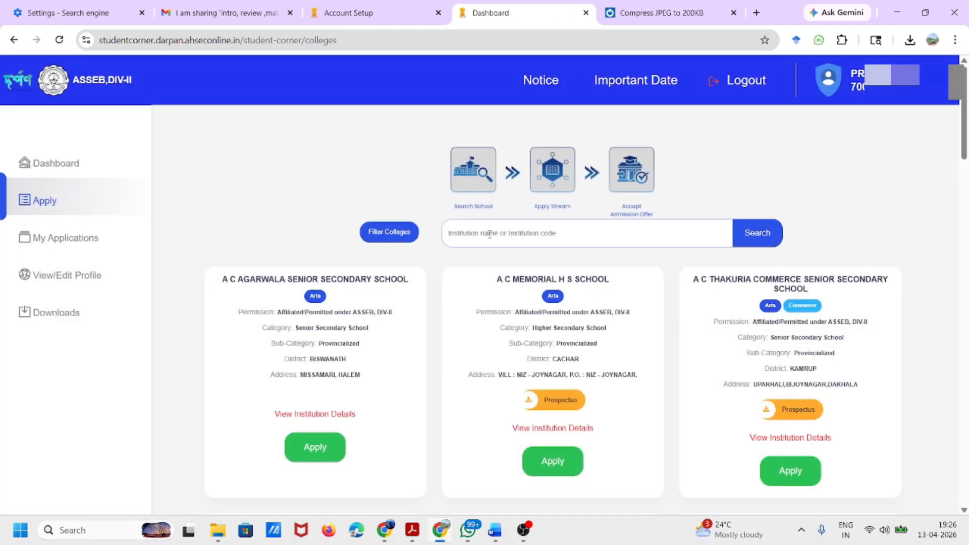
{"action": "type", "text": "raha h"}
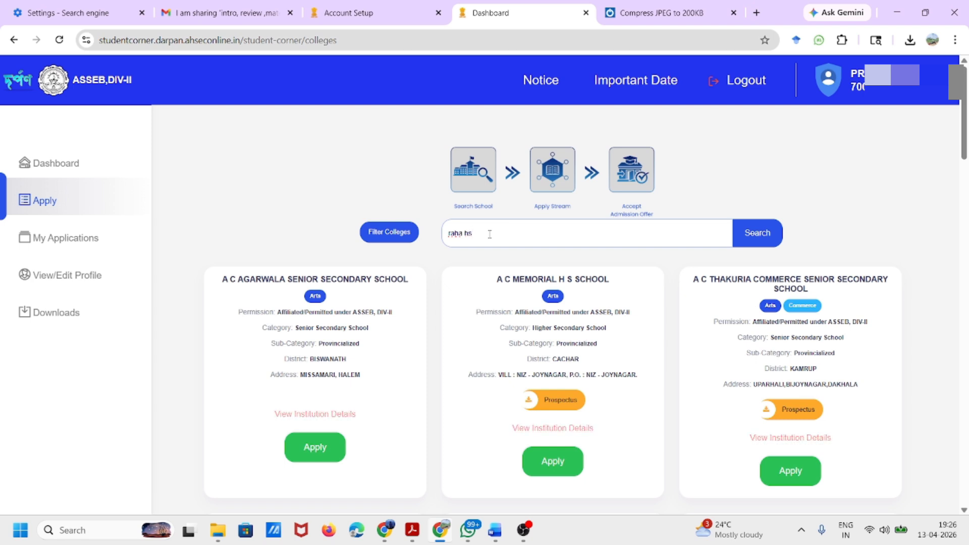
{"action": "type", "text": "s"}
{"action": "left_click", "coordinate": [767, 251]}
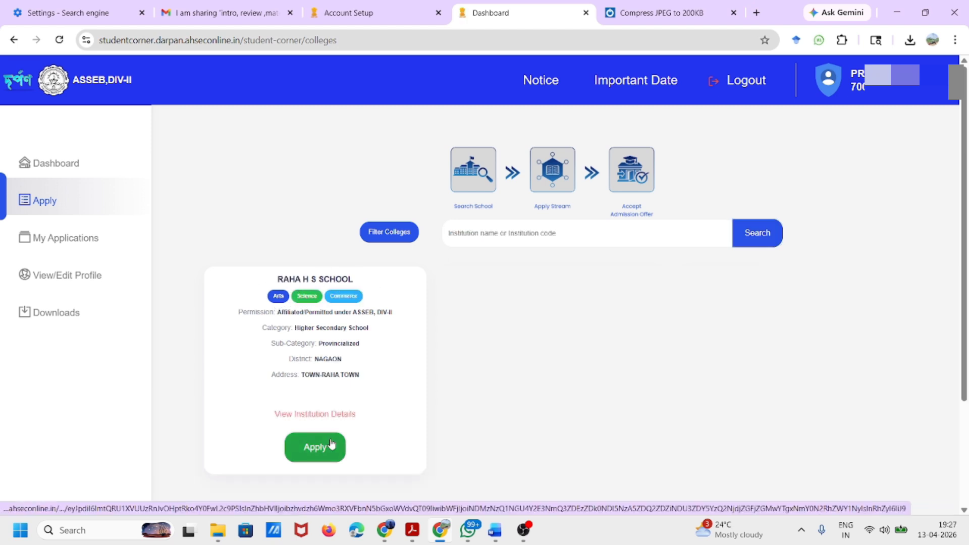
{"action": "left_click", "coordinate": [300, 453]}
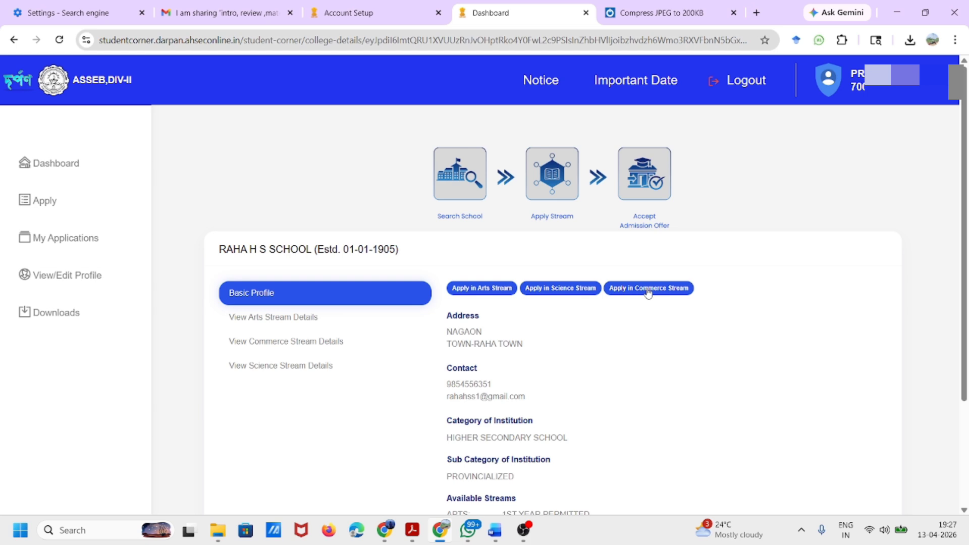
{"action": "left_click", "coordinate": [493, 292]}
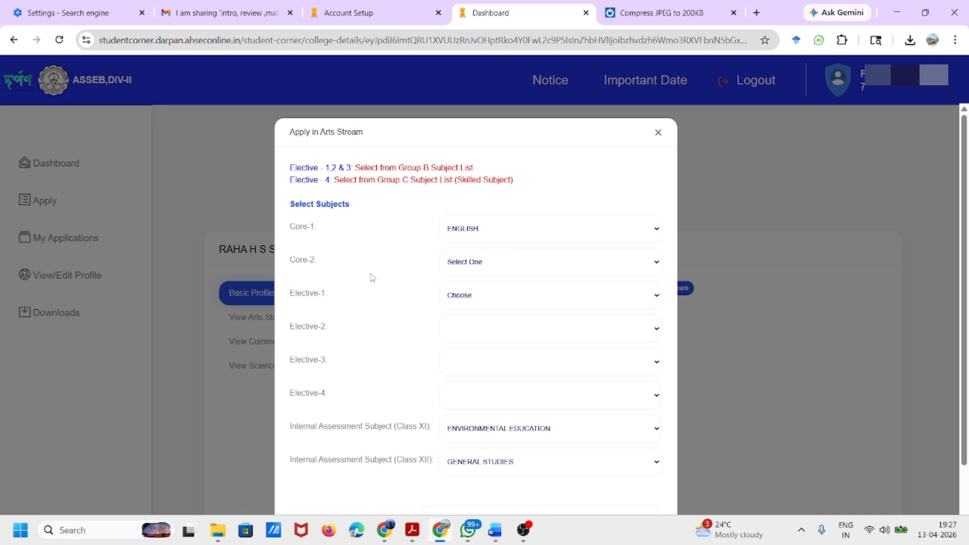
Choose MIL (ASSAMESE) as Core-2, EDUCATION as Elective-1 and GEOGRAPHY as Elective-2
{"action": "left_click", "coordinate": [493, 272]}
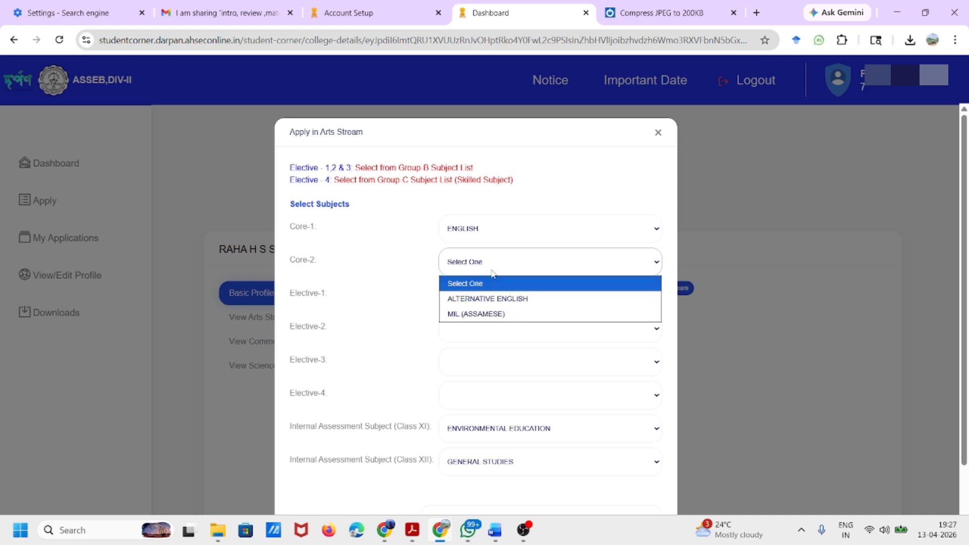
{"action": "left_click", "coordinate": [494, 316]}
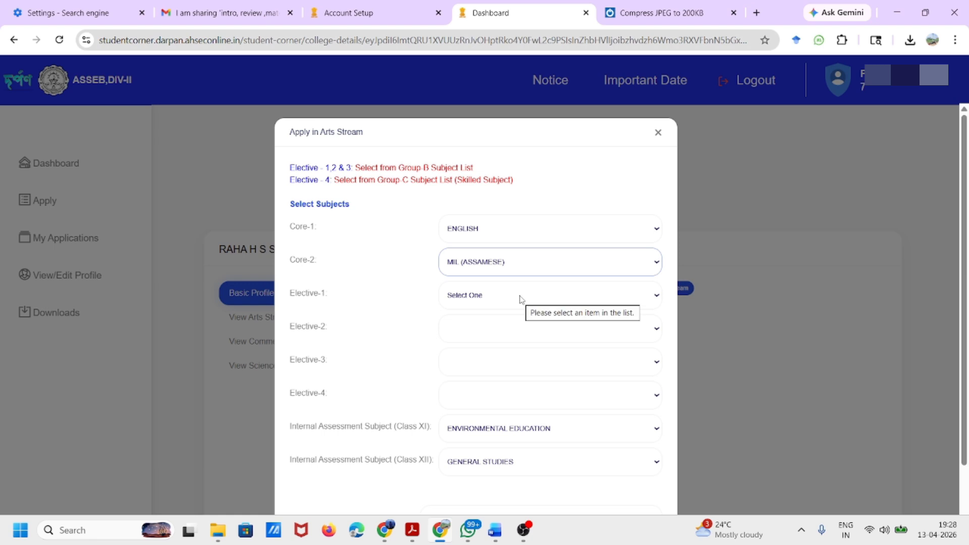
{"action": "left_click", "coordinate": [488, 298]}
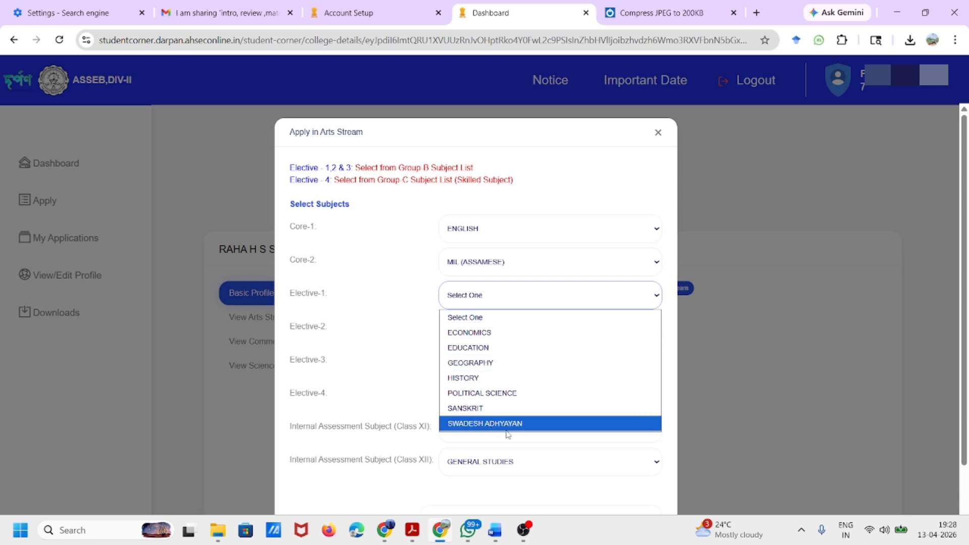
{"action": "left_click", "coordinate": [488, 351]}
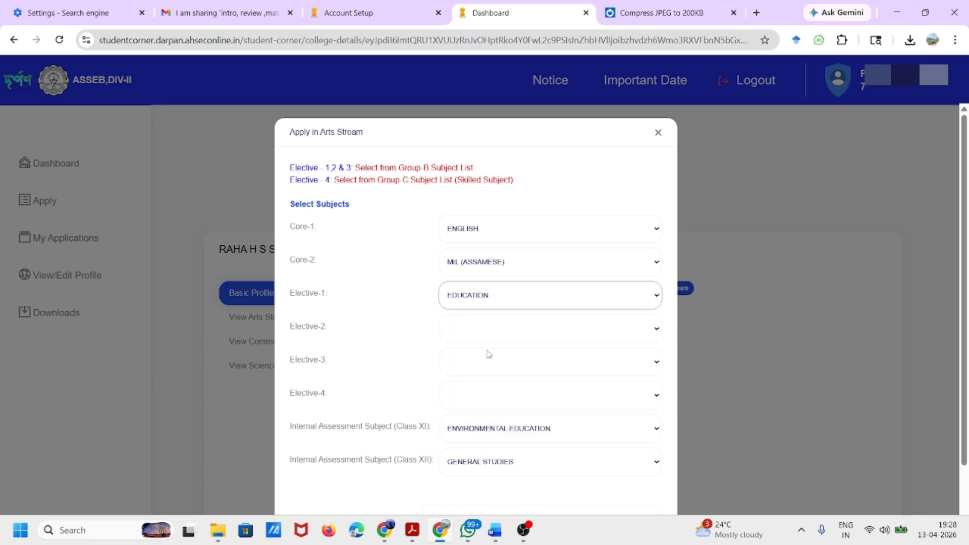
{"action": "left_click", "coordinate": [509, 325]}
{"action": "left_click", "coordinate": [599, 329]}
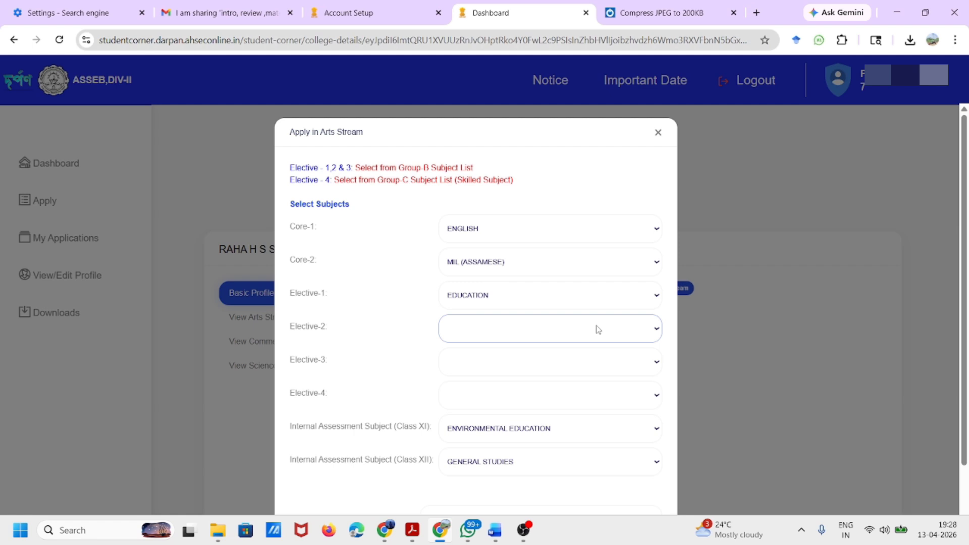
{"action": "left_click", "coordinate": [656, 330]}
{"action": "left_click", "coordinate": [655, 330]}
{"action": "left_click", "coordinate": [655, 330]}
{"action": "left_click", "coordinate": [656, 330]}
{"action": "left_click", "coordinate": [497, 328]}
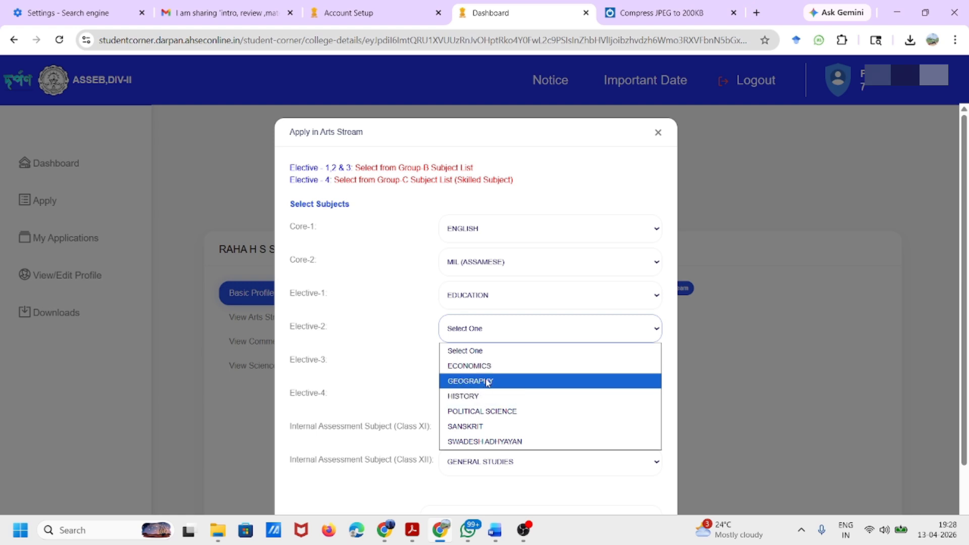
{"action": "left_click", "coordinate": [485, 383]}
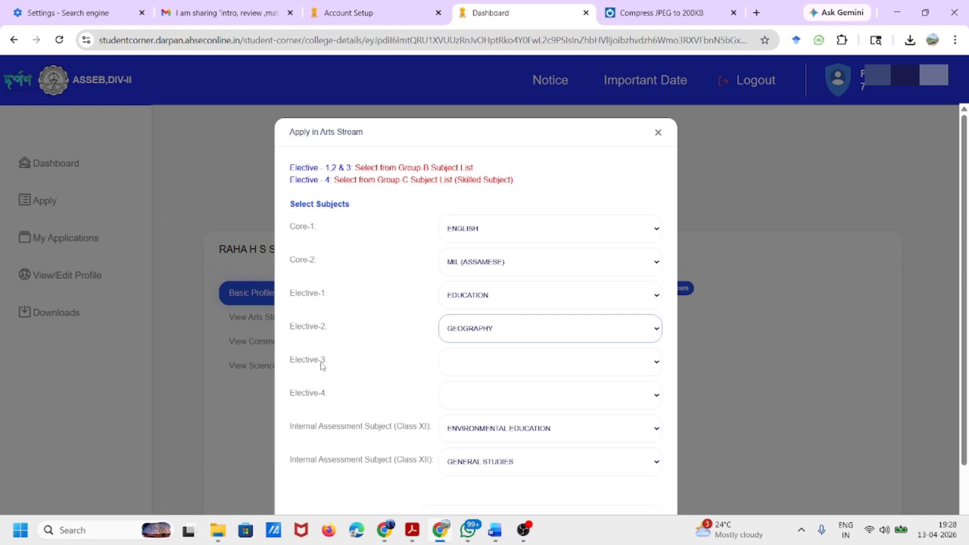
Set Elective-3 to POLITICAL SCIENCE and Elective-4 to ADVANCE ASSAMESE, keeping ENVIRONMENTAL EDUCATION and GENERAL STUDIES
{"action": "left_click", "coordinate": [639, 358]}
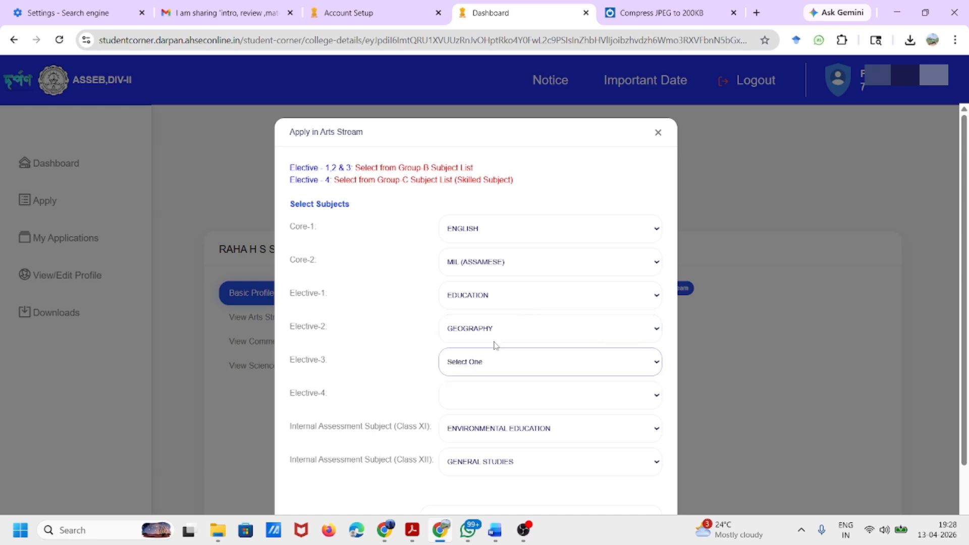
{"action": "left_click", "coordinate": [486, 367]}
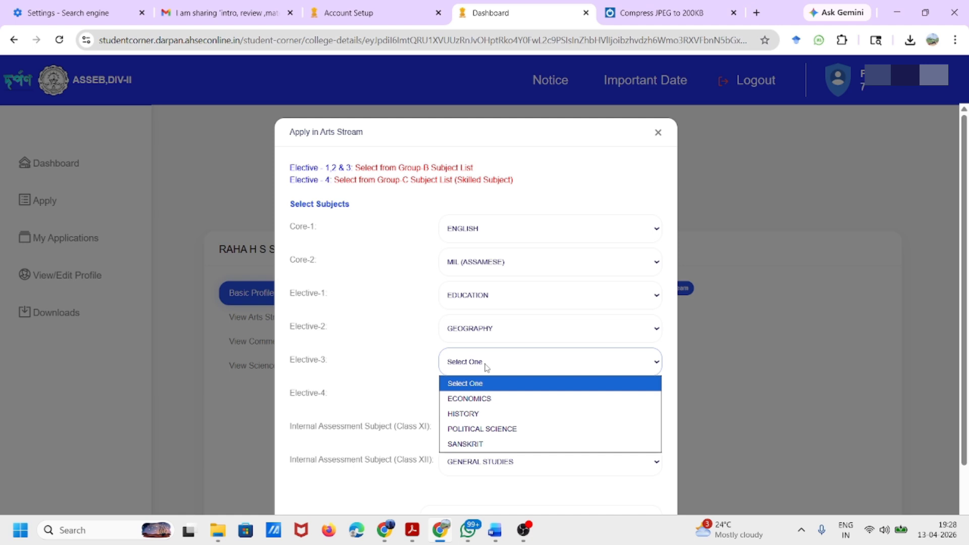
{"action": "left_click", "coordinate": [478, 429]}
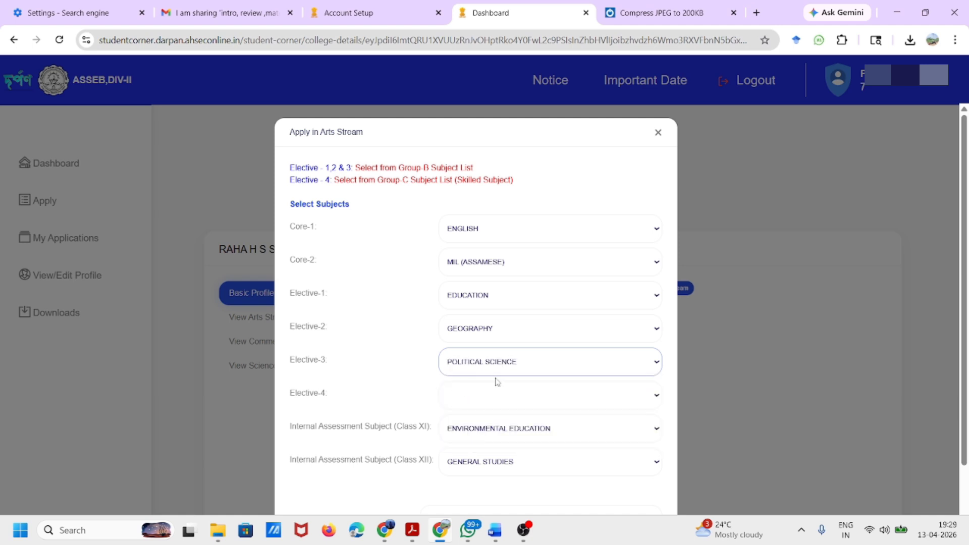
{"action": "left_click", "coordinate": [550, 396]}
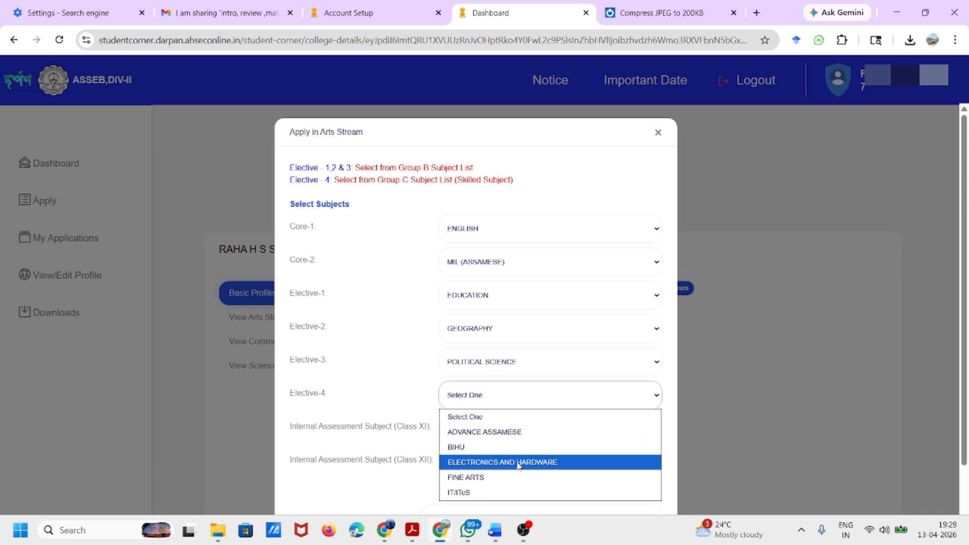
{"action": "left_click", "coordinate": [517, 436]}
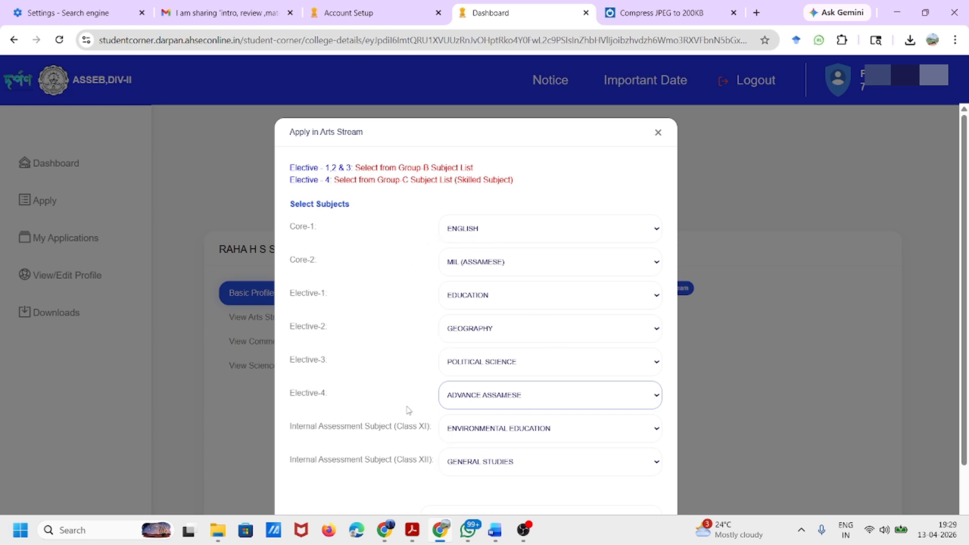
{"action": "left_click", "coordinate": [560, 434]}
{"action": "left_click", "coordinate": [558, 433]}
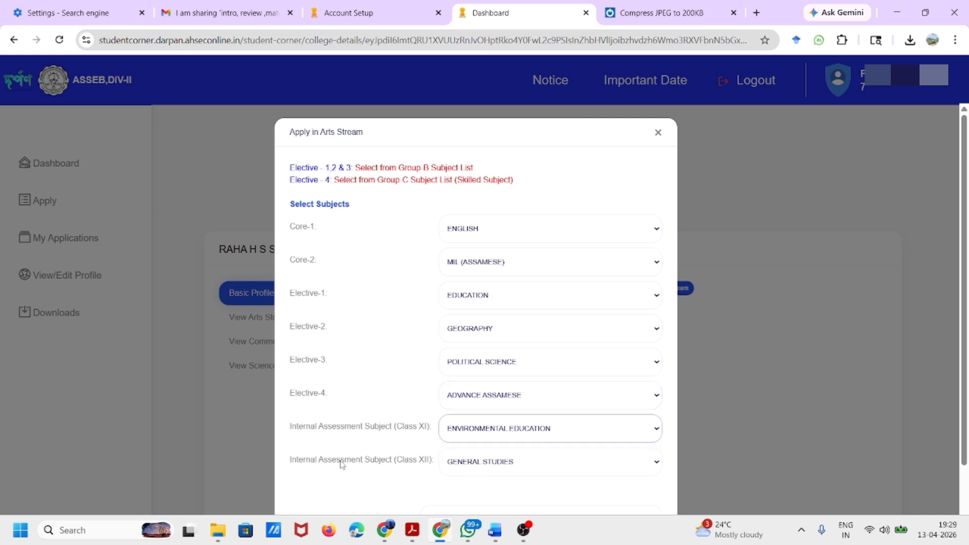
{"action": "left_click", "coordinate": [519, 471]}
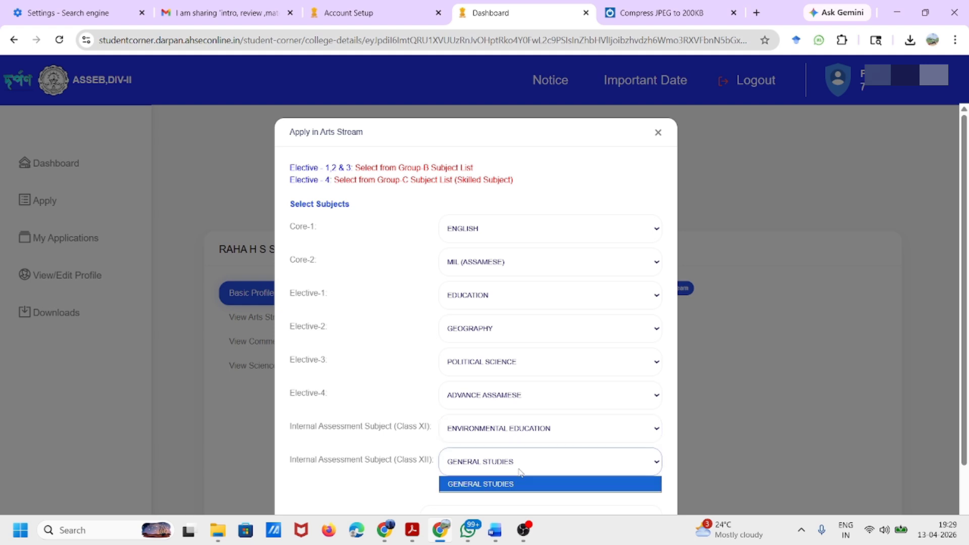
{"action": "left_click", "coordinate": [520, 471]}
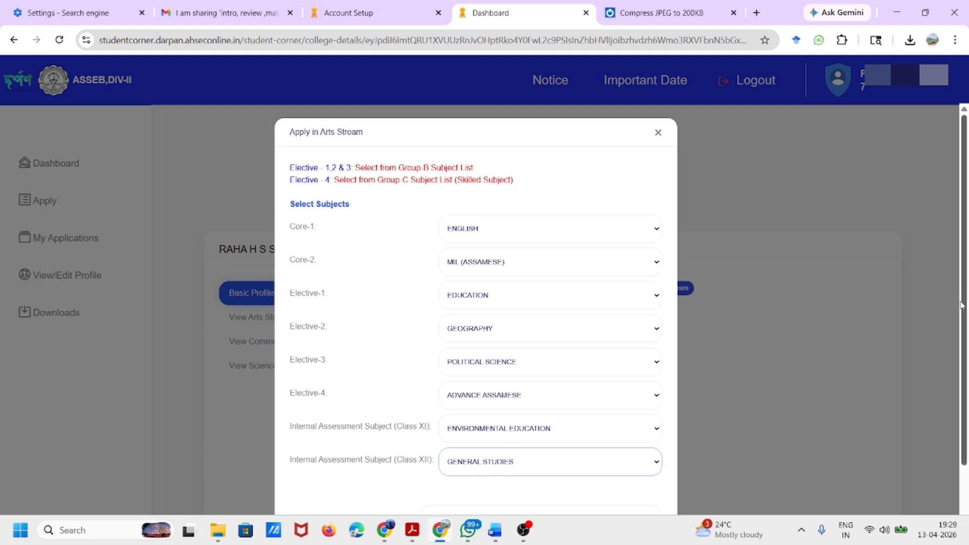
Set the medium to ASSAMESE and submit the Raha H S School Arts application
{"action": "scroll", "coordinate": [965, 314], "scroll_direction": "down", "scroll_amount": 2}
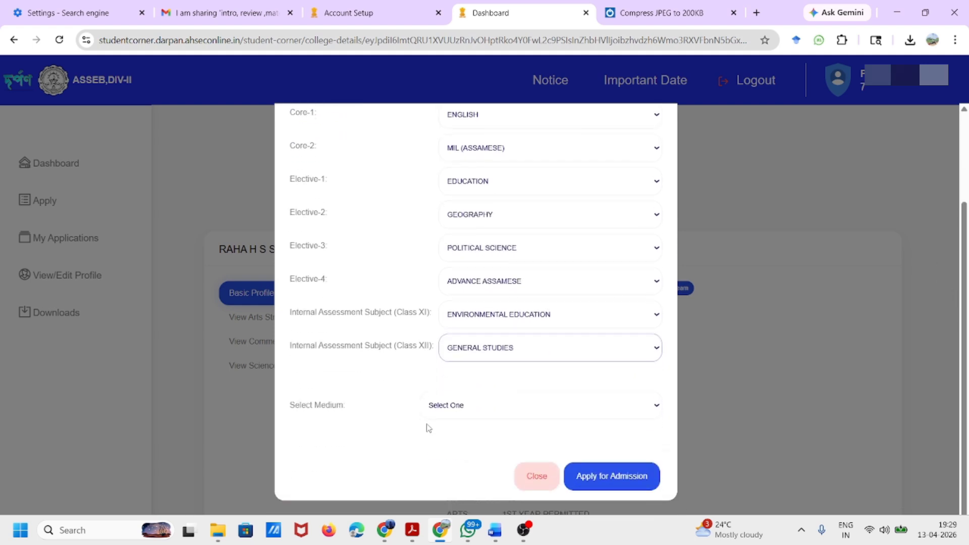
{"action": "left_click", "coordinate": [497, 411]}
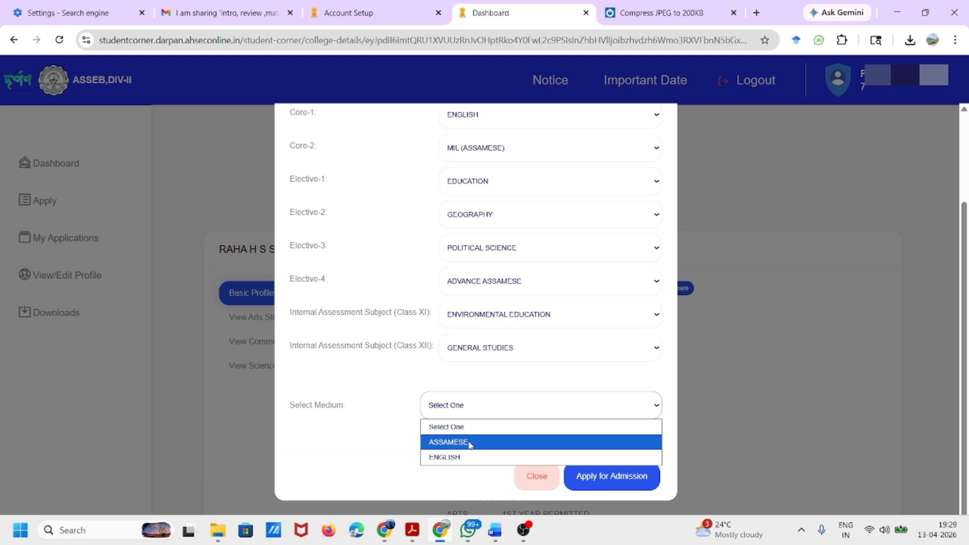
{"action": "left_click", "coordinate": [466, 443]}
{"action": "left_click", "coordinate": [451, 414]}
{"action": "left_click", "coordinate": [457, 444]}
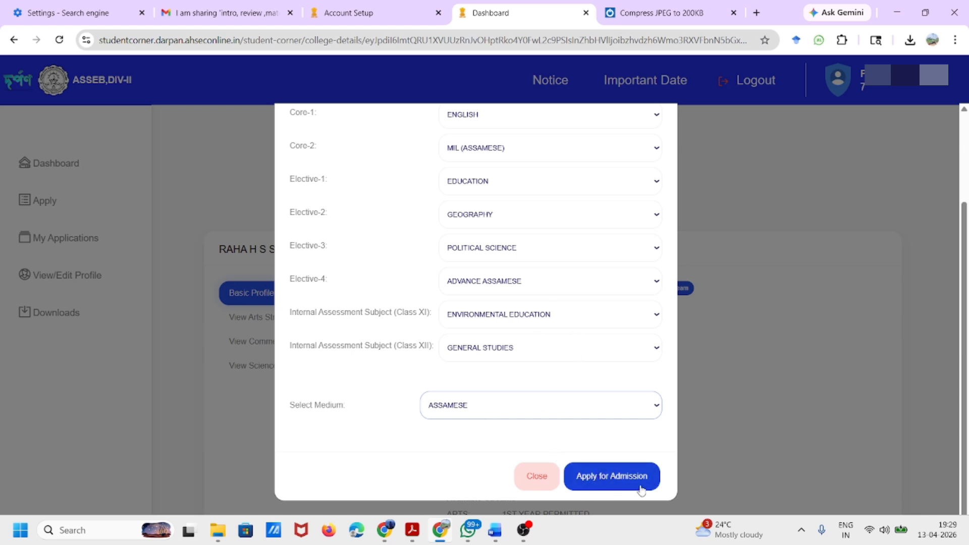
{"action": "left_click", "coordinate": [583, 486]}
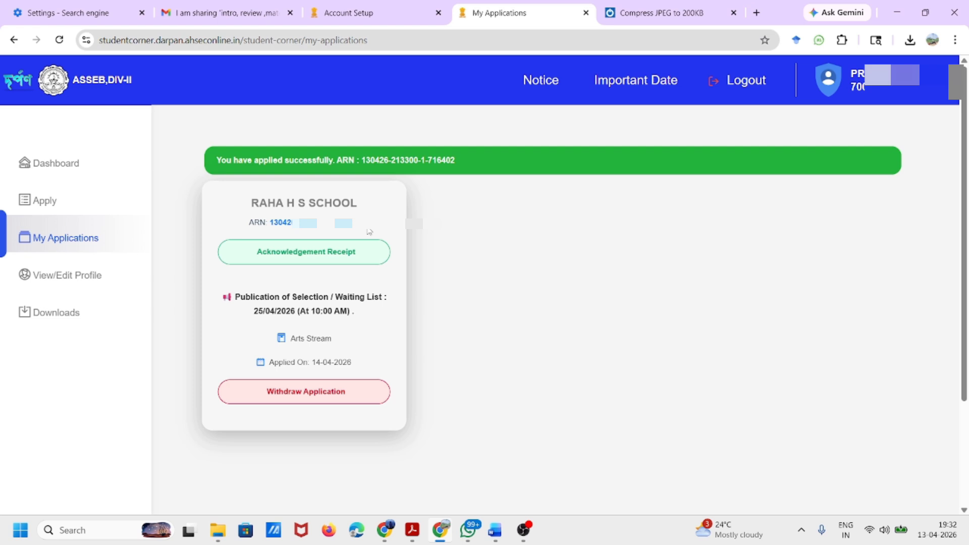
Click an item on the My Applications page, which opens a new tab
{"action": "left_click", "coordinate": [388, 230]}
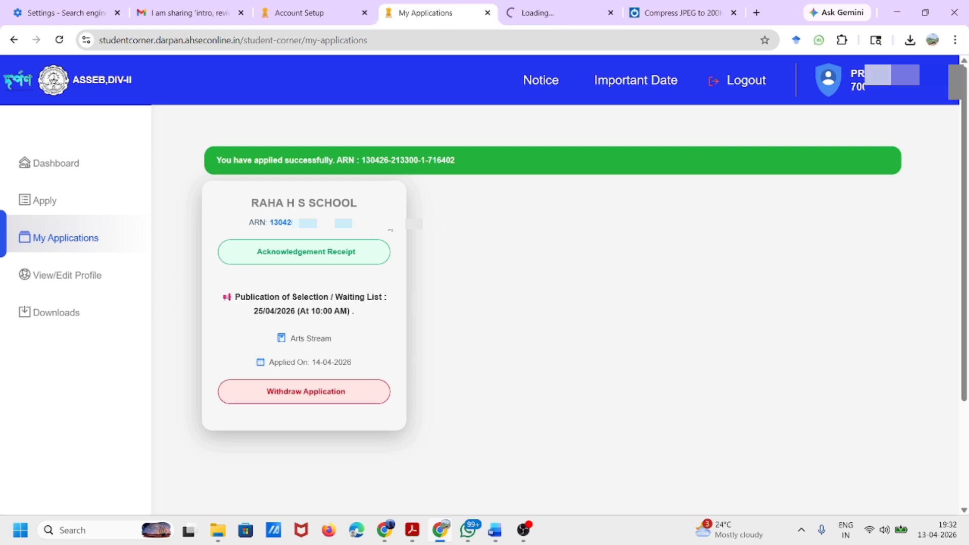